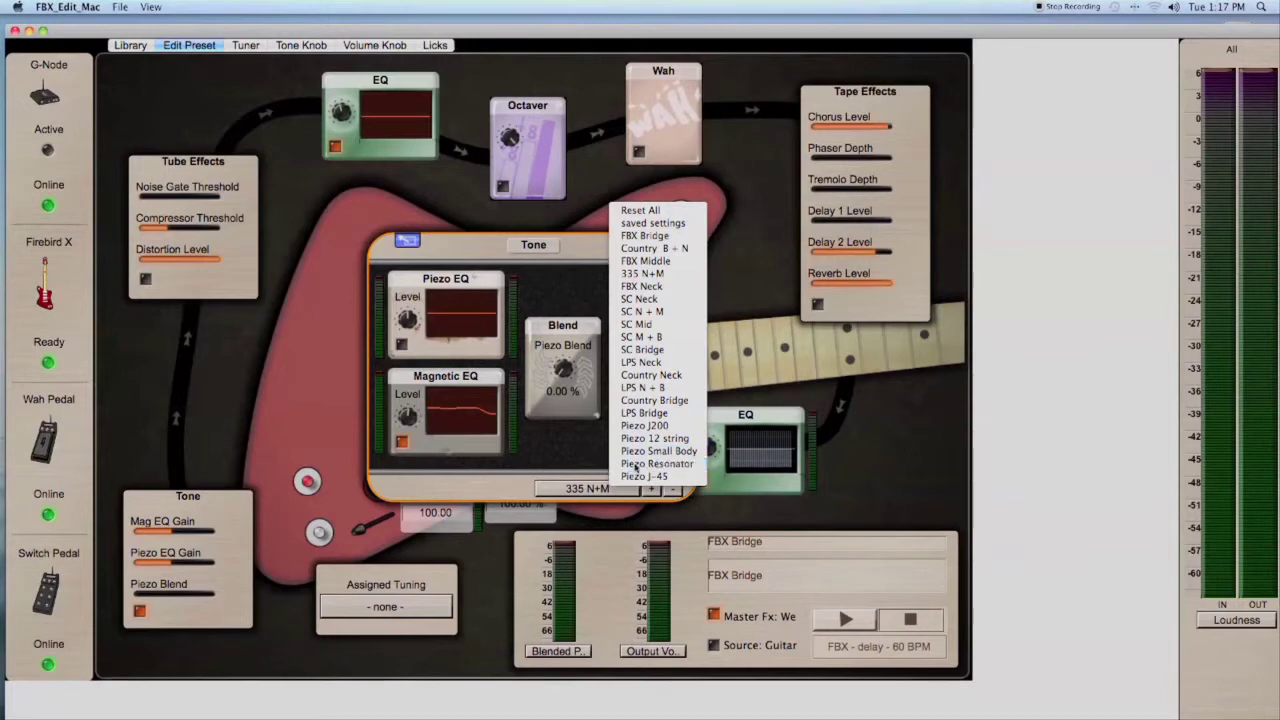
# Open the Piezo EQ and lower band 3's frequency to about 551 Hz, keeping its gain near 18 dB
pyautogui.doubleClick(486, 280)
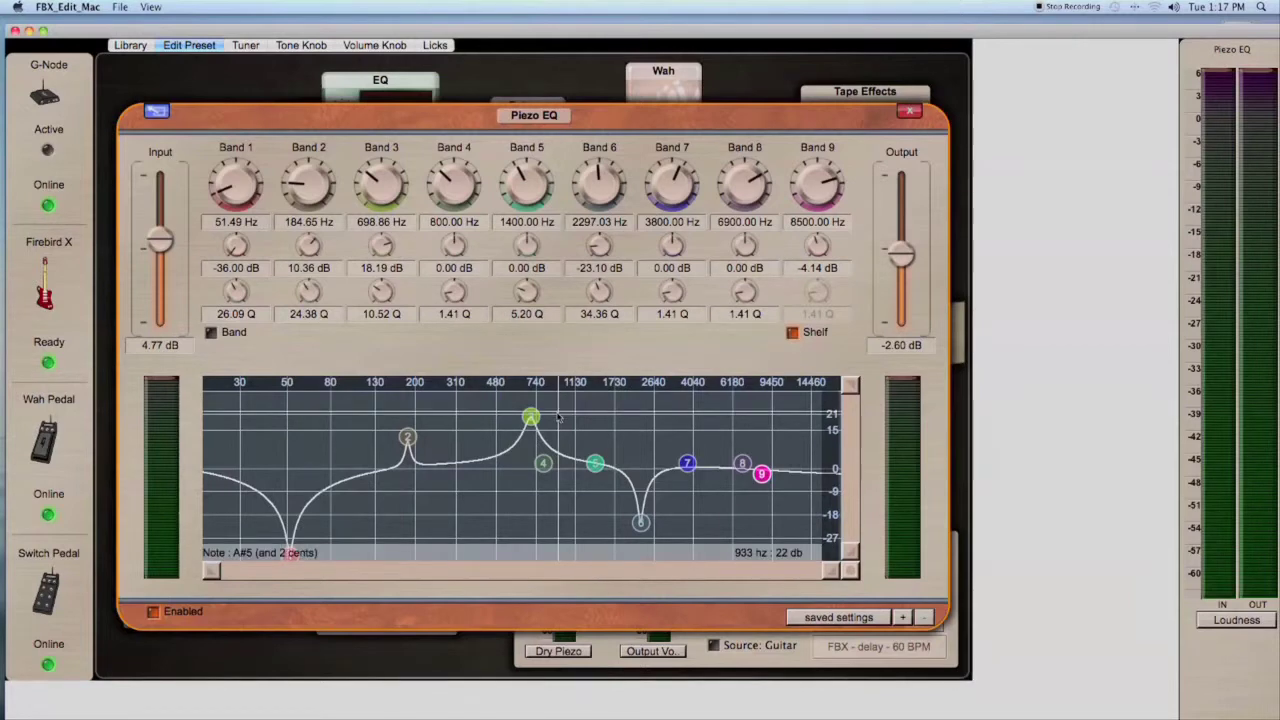
pyautogui.moveTo(530, 417); pyautogui.dragTo(509, 416)
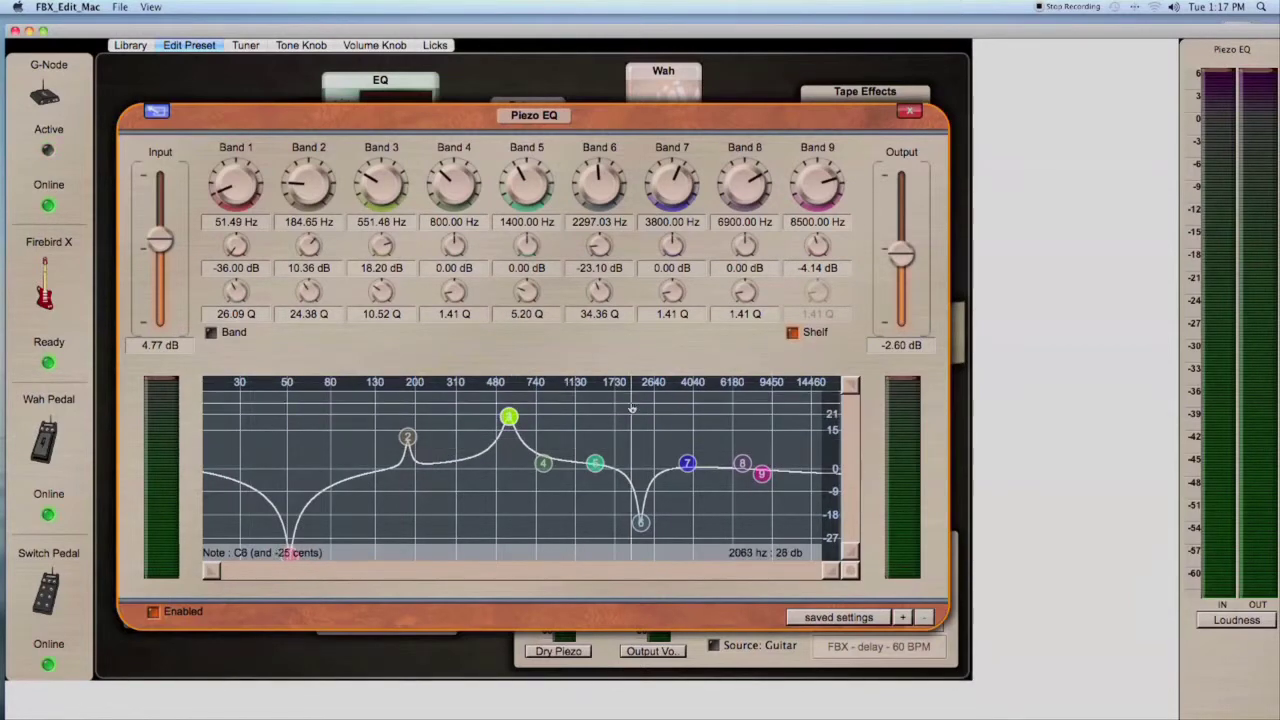
# Save the preset to the guitar, overwriting preset 1-5, and reopen the FirebirdX FBX Bridge preset for editing
pyautogui.click(118, 7)
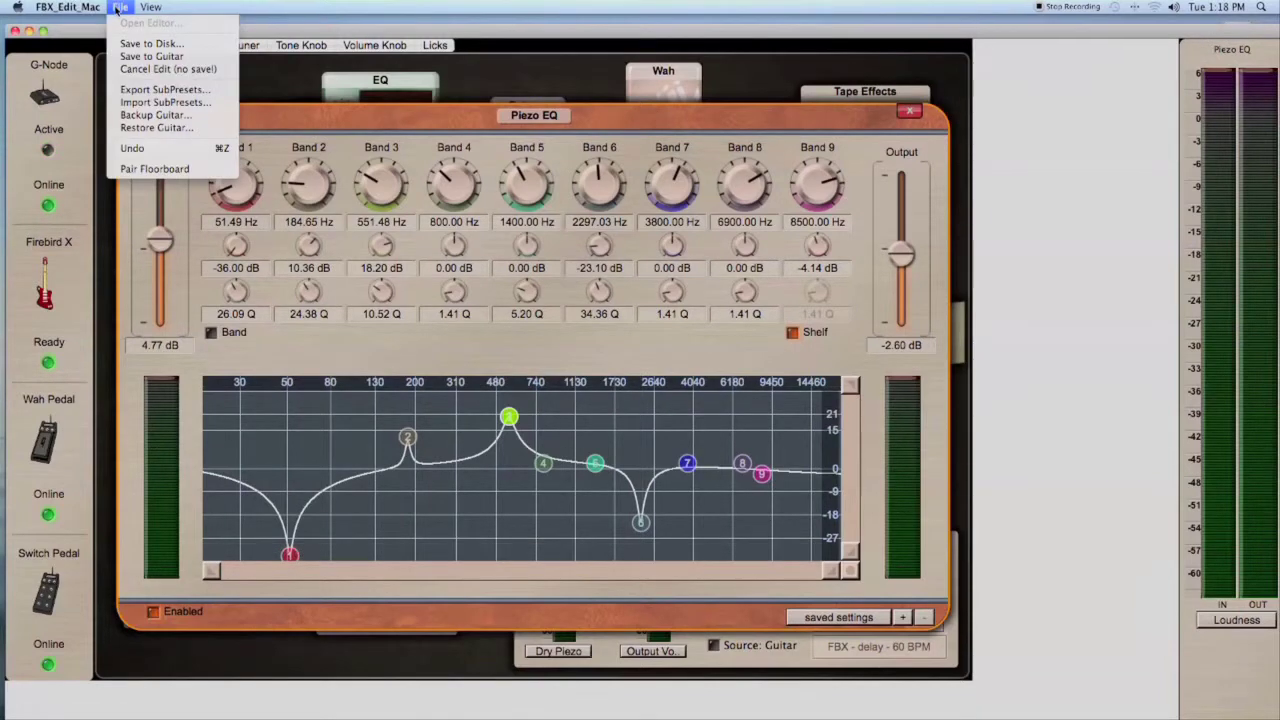
pyautogui.click(130, 56)
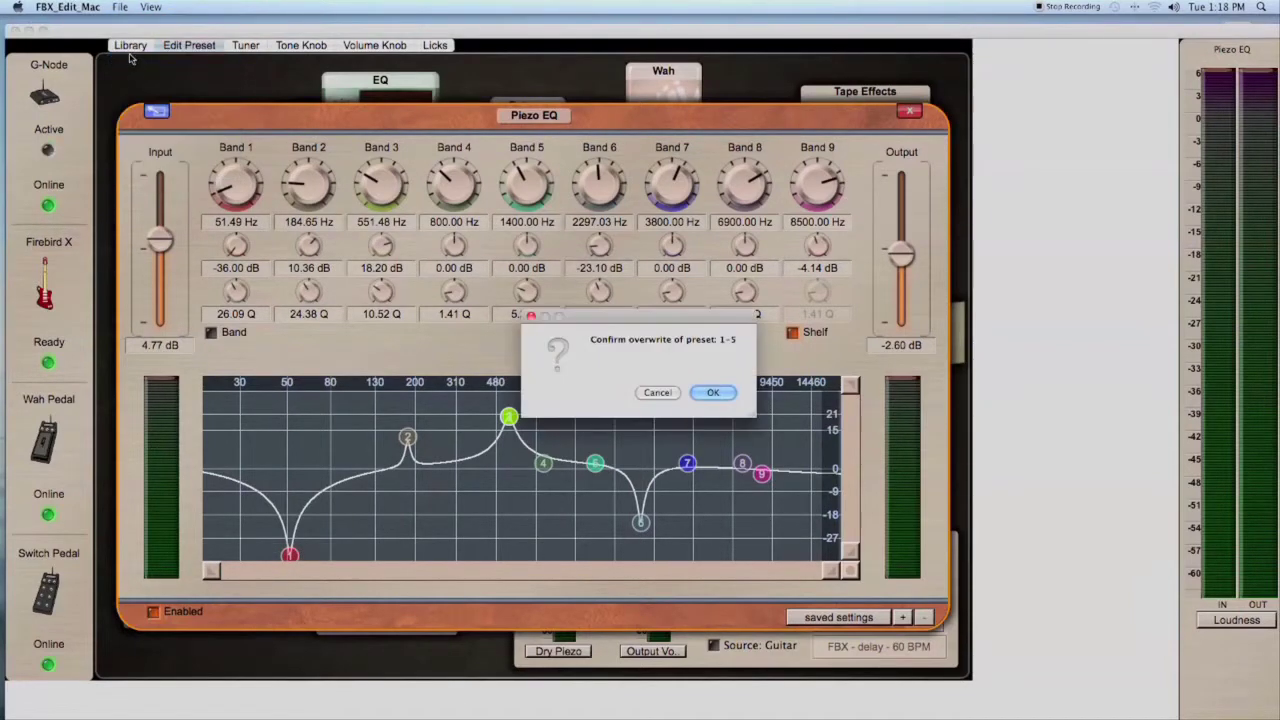
pyautogui.click(710, 393)
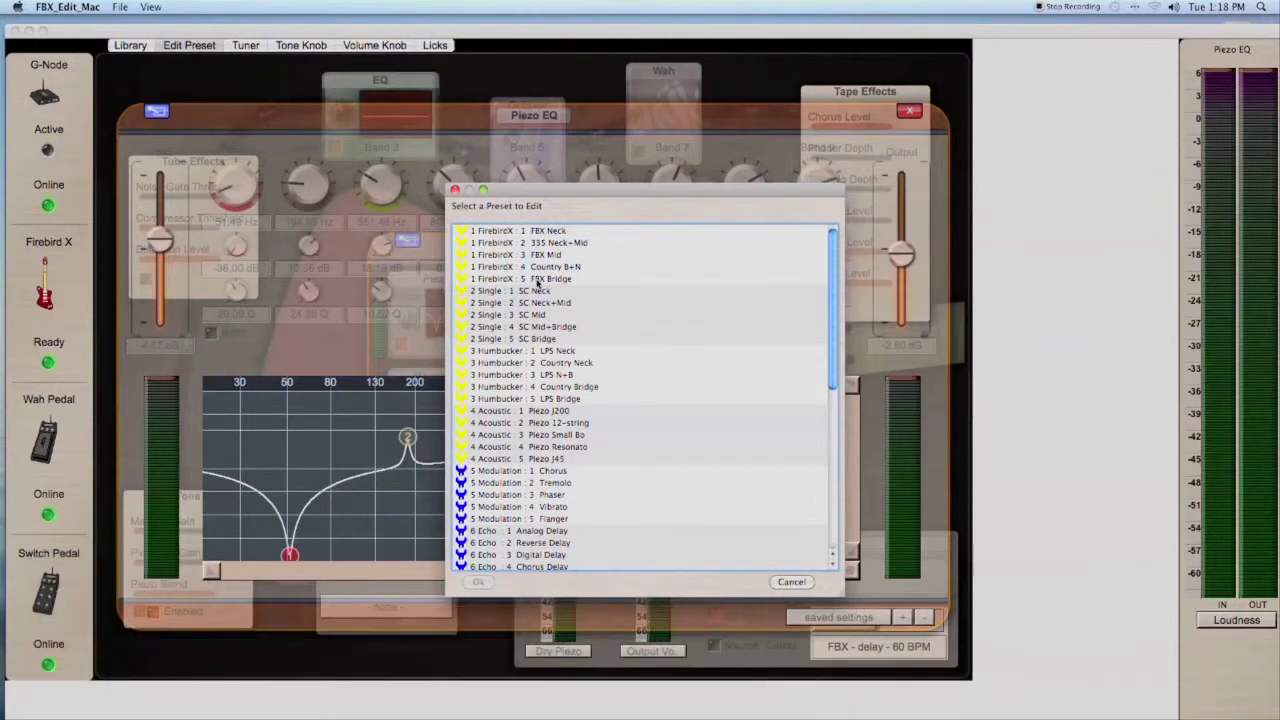
pyautogui.doubleClick(537, 279)
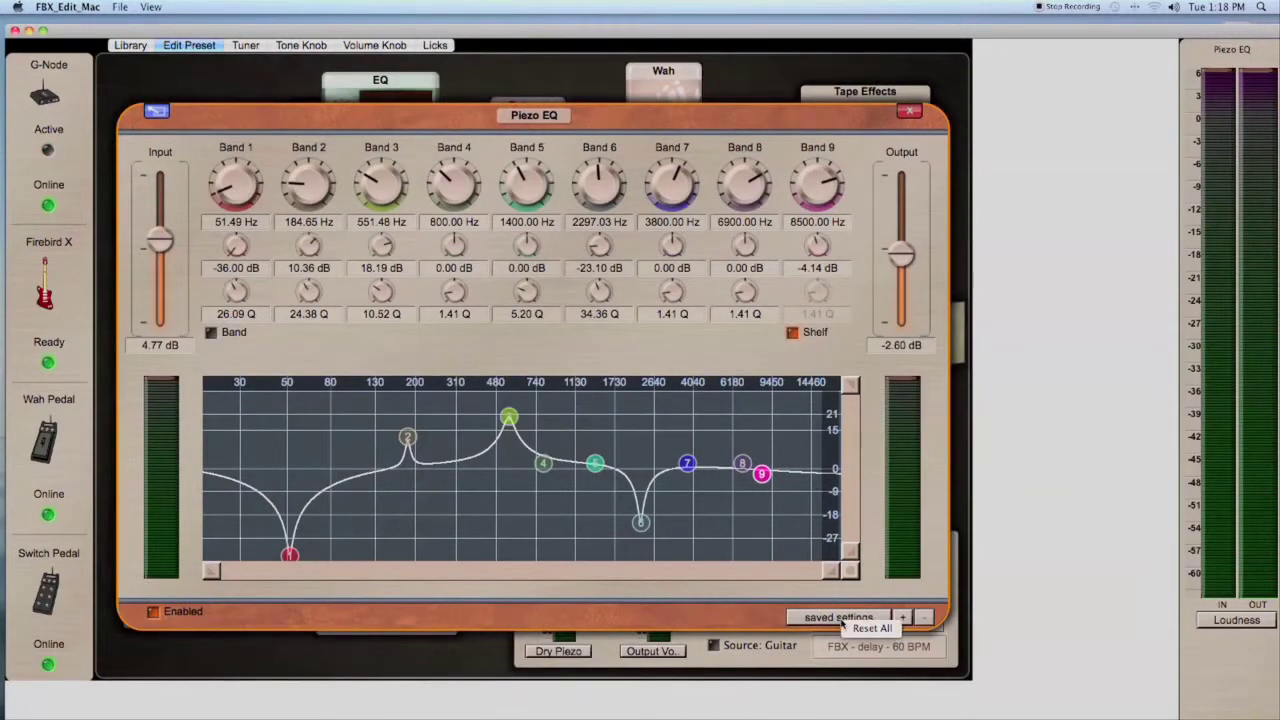
# Reset all Piezo EQ settings and close the Piezo EQ and Tone editors
pyautogui.click(847, 630)
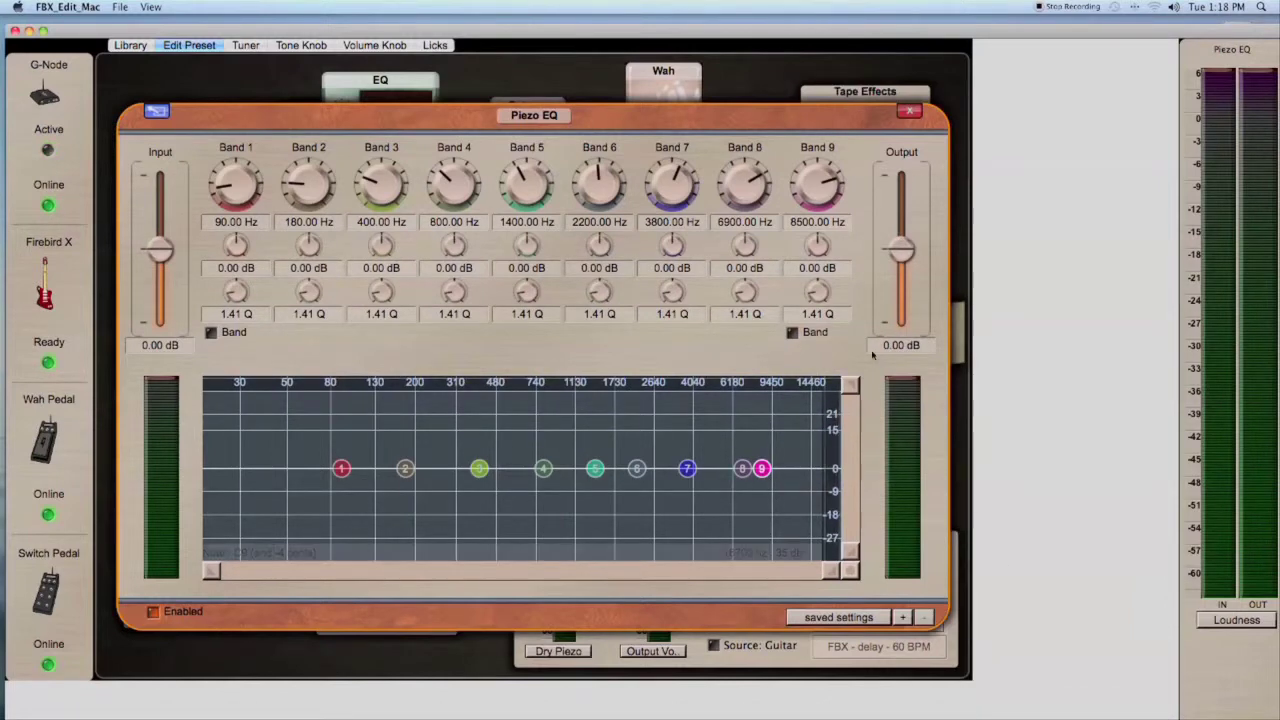
pyautogui.click(909, 114)
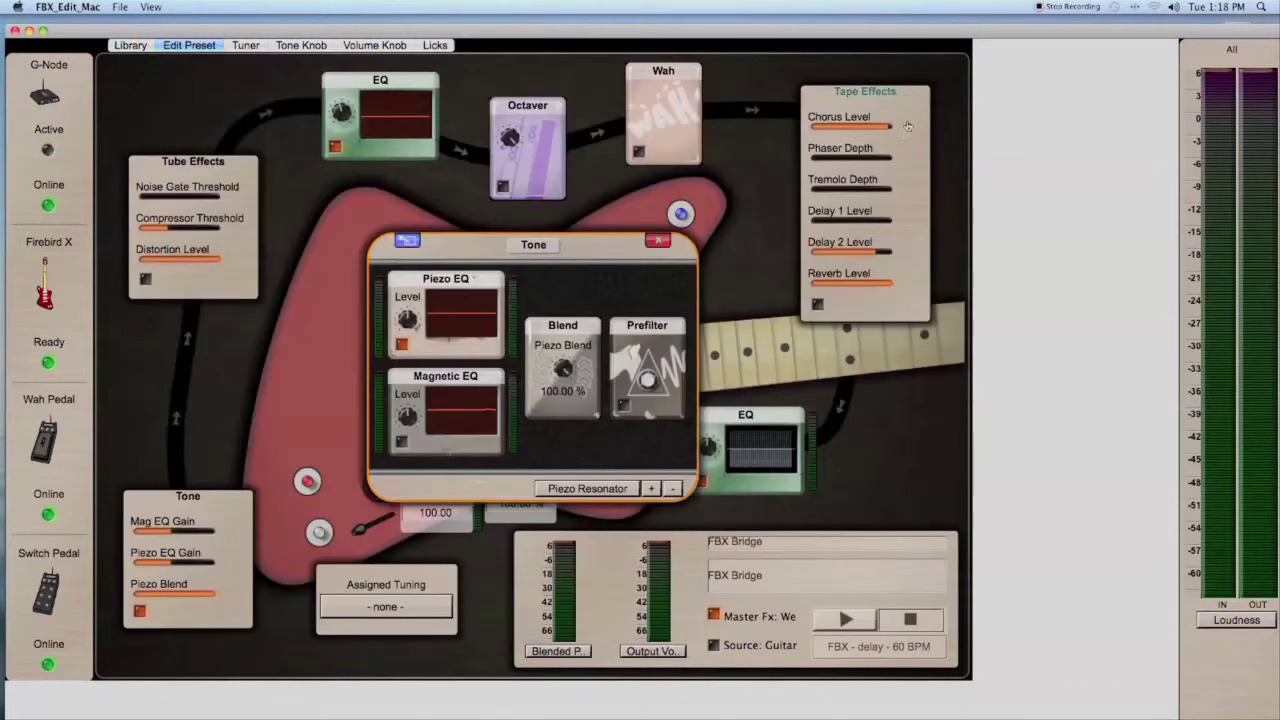
pyautogui.click(599, 488)
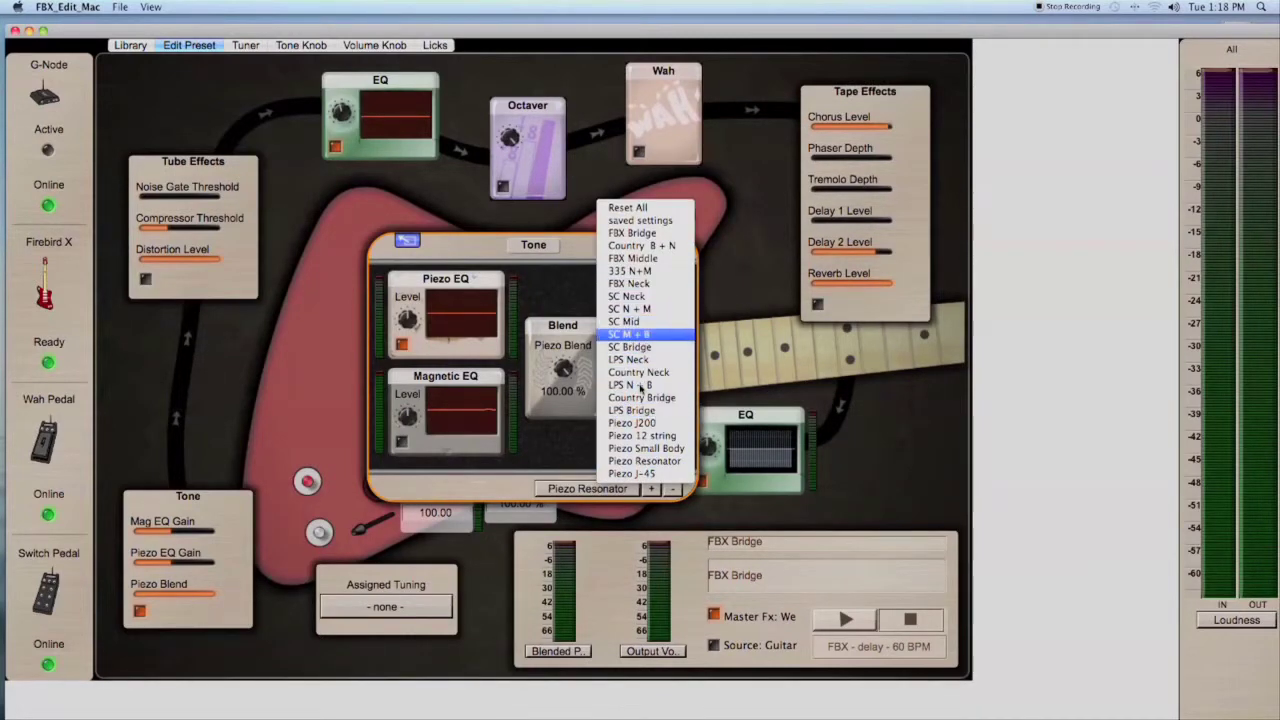
pyautogui.click(321, 313)
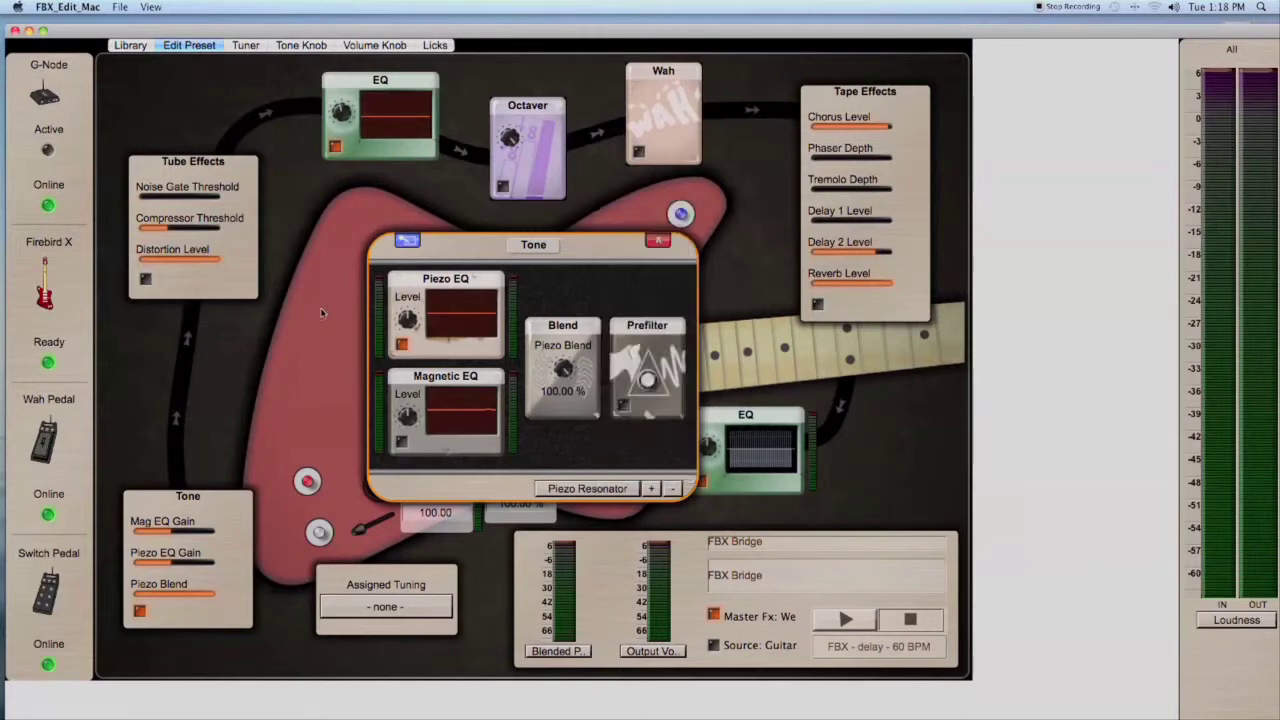
pyautogui.click(657, 241)
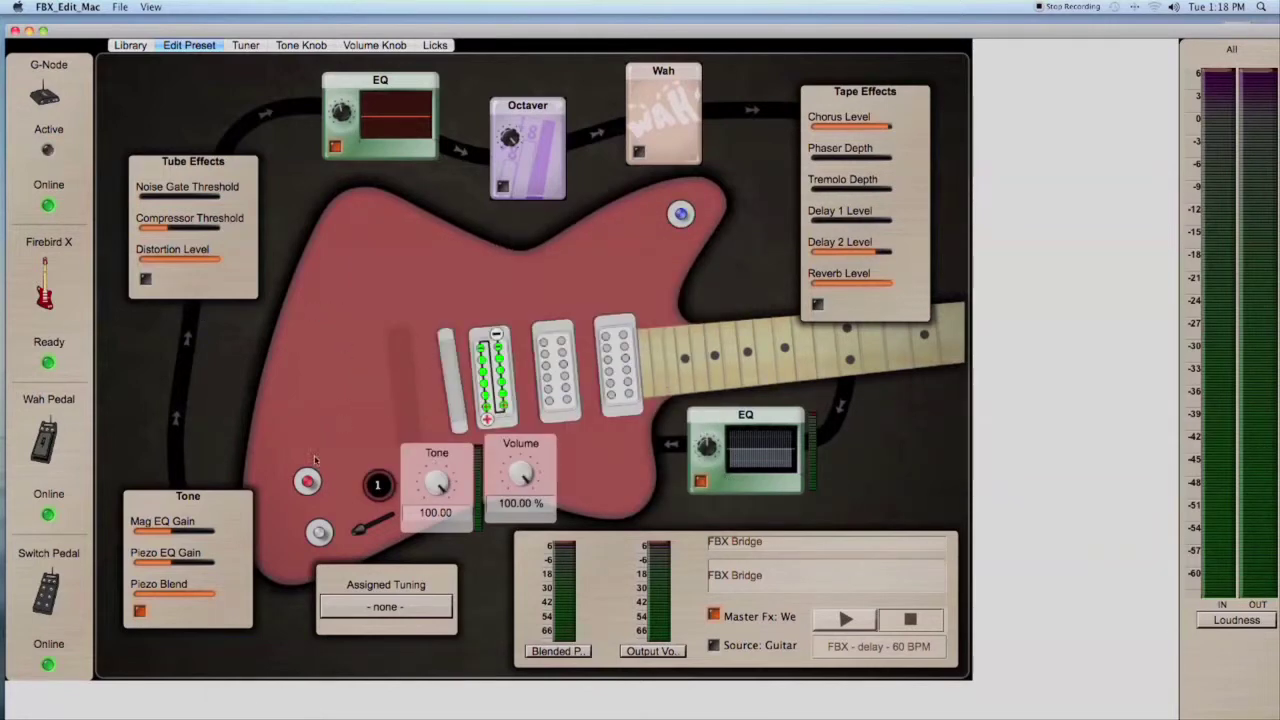
# Examine the Tube effects' Distortion editor, including its drive types, distortion types and saved settings, and close it
pyautogui.click(190, 275)
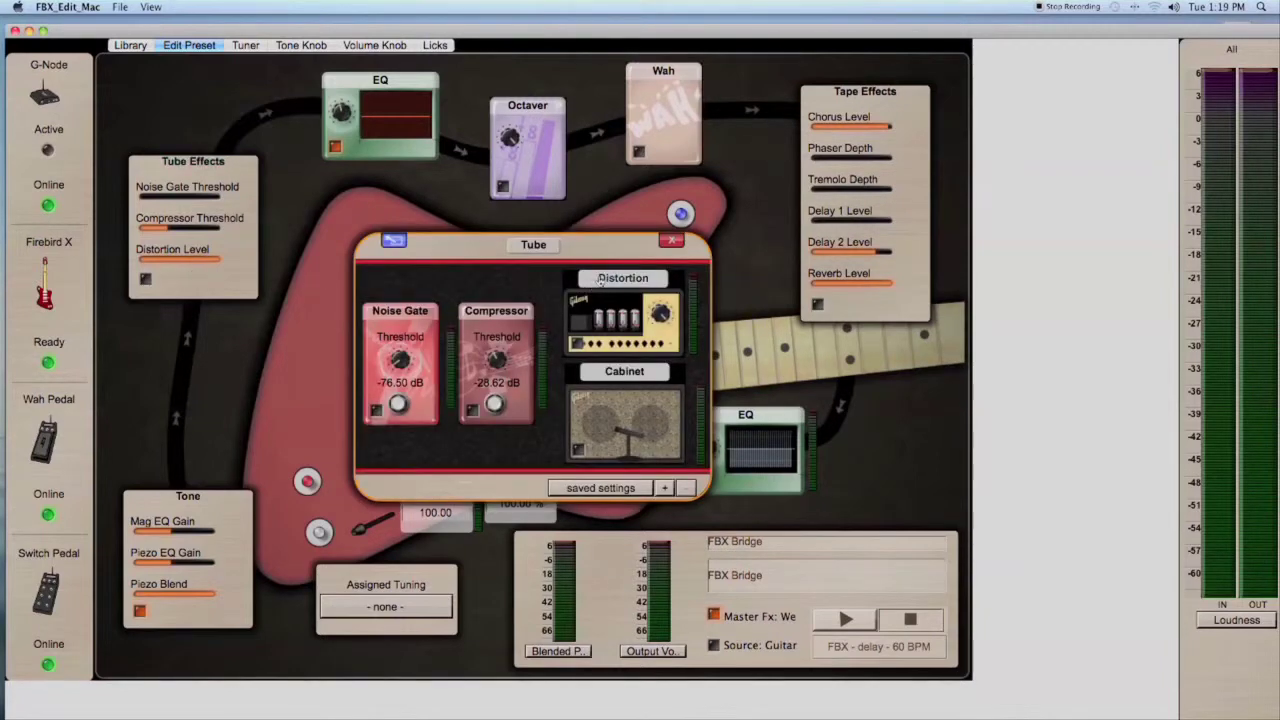
pyautogui.click(603, 280)
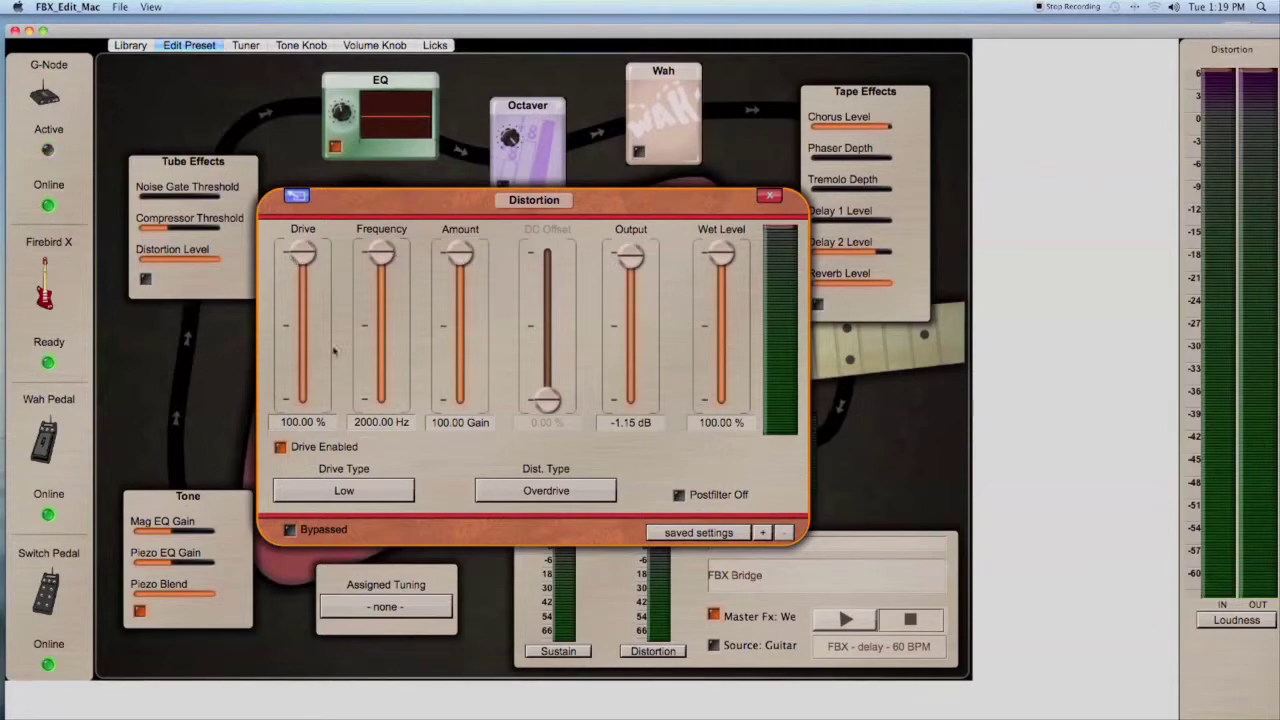
pyautogui.click(355, 487)
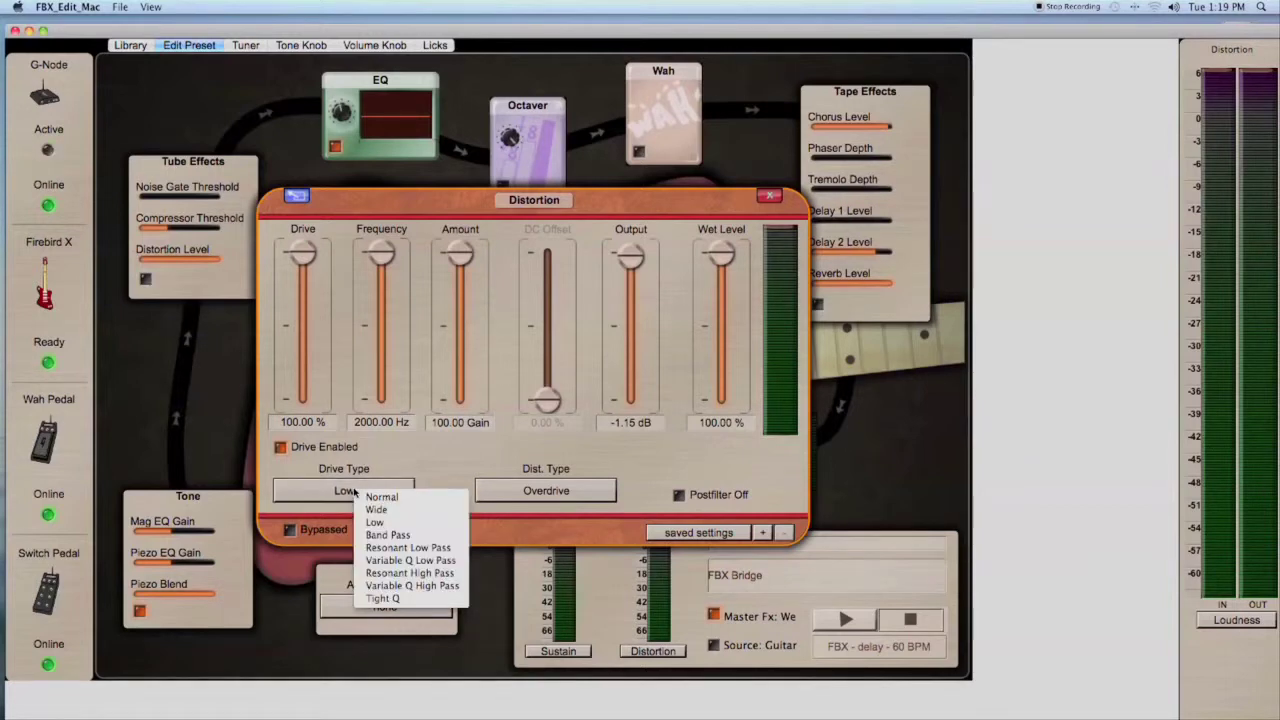
pyautogui.click(503, 493)
pyautogui.click(528, 493)
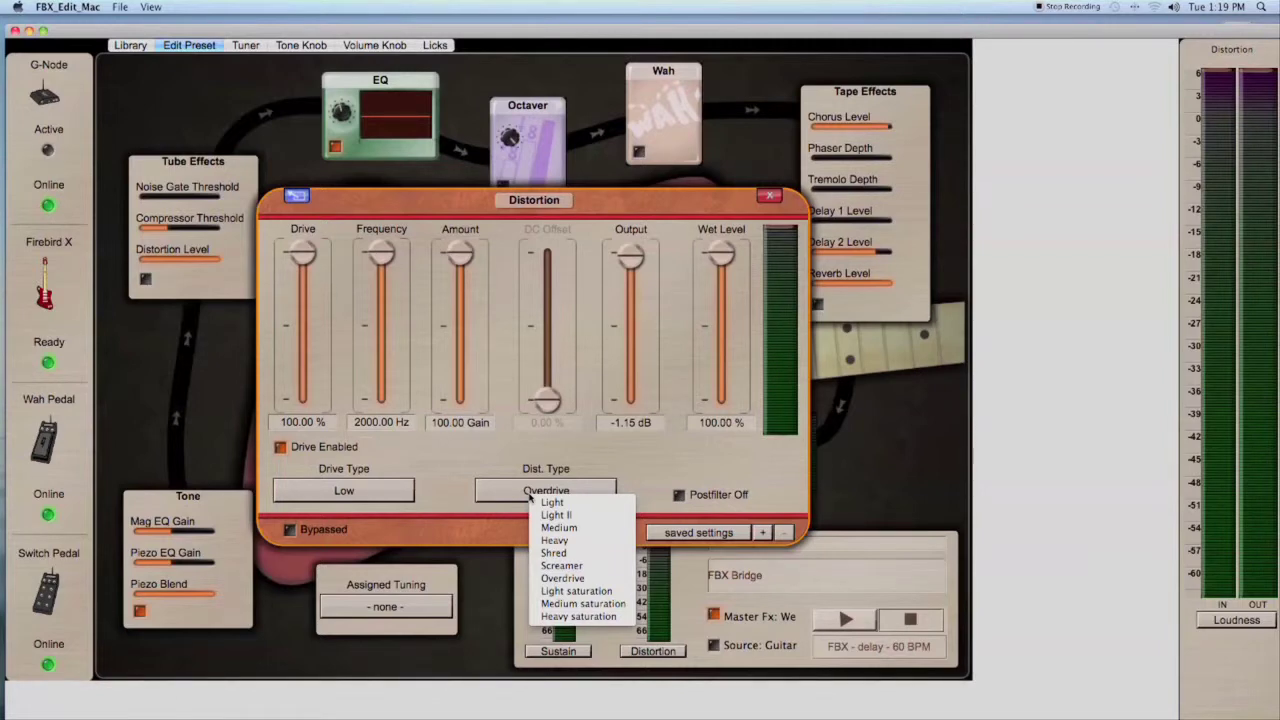
pyautogui.click(697, 533)
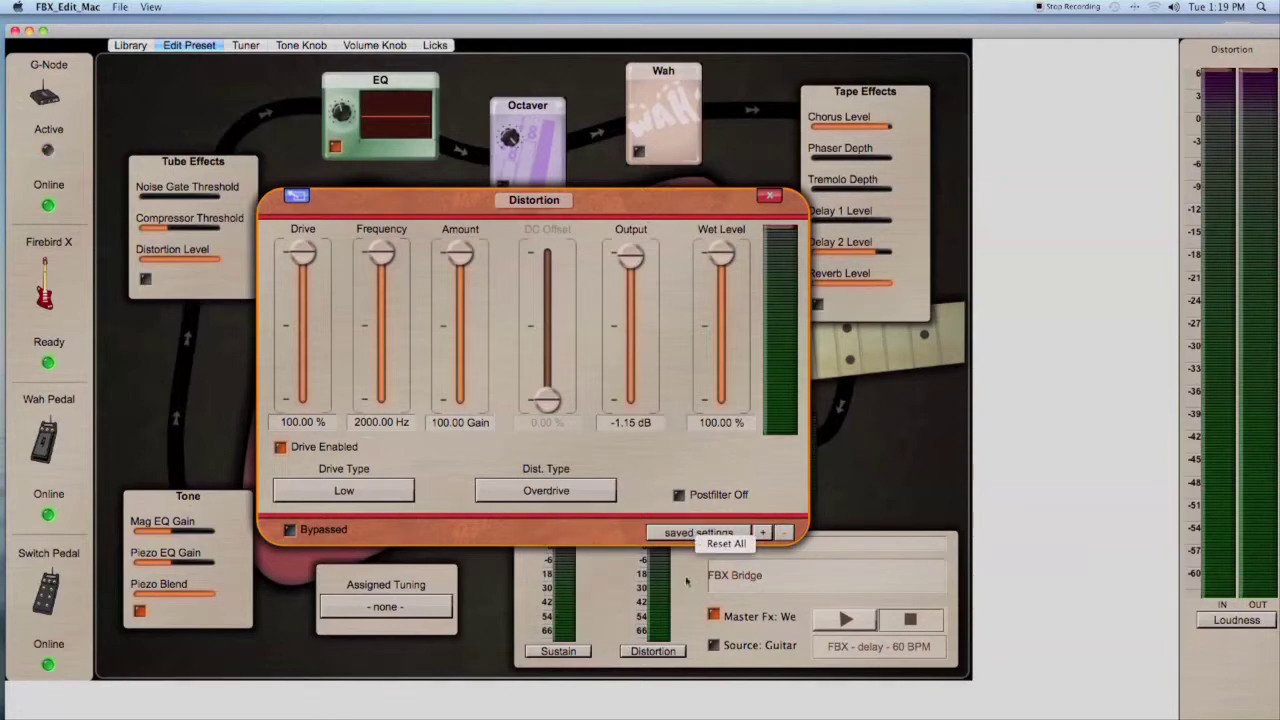
pyautogui.click(769, 197)
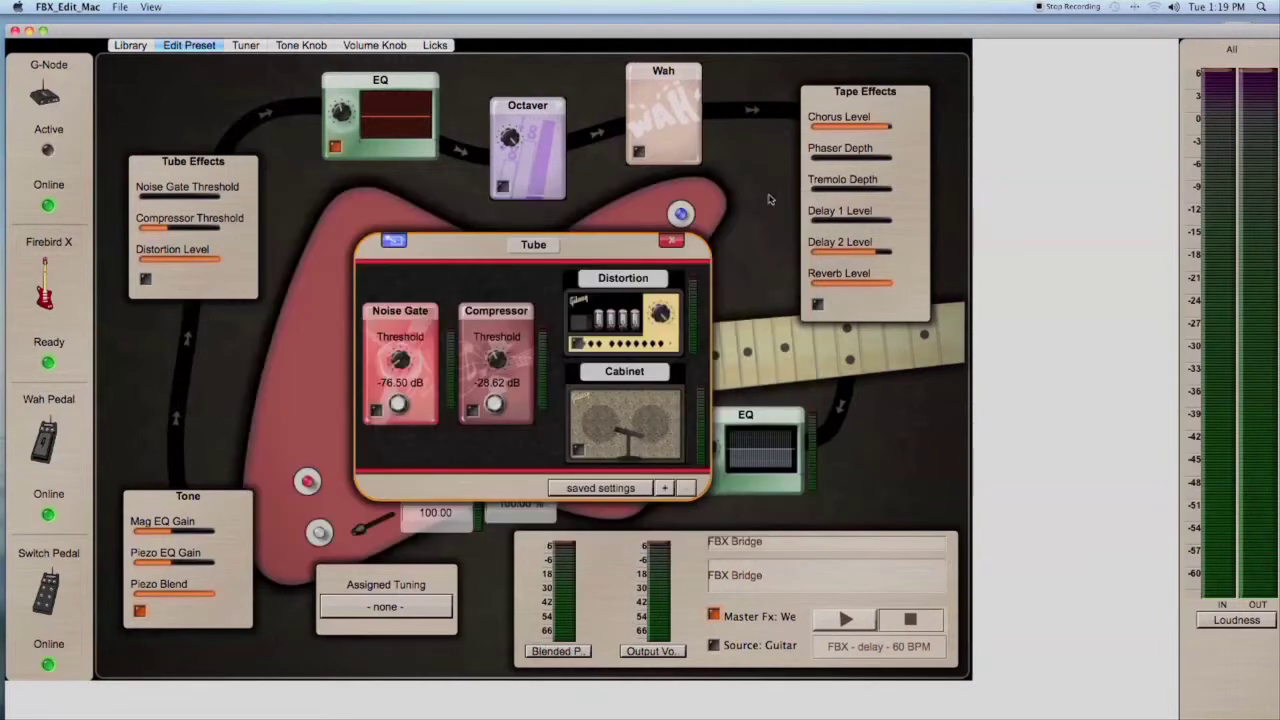
# Load the 90's saved setting for the Tube effects and enable the distortion
pyautogui.click(607, 488)
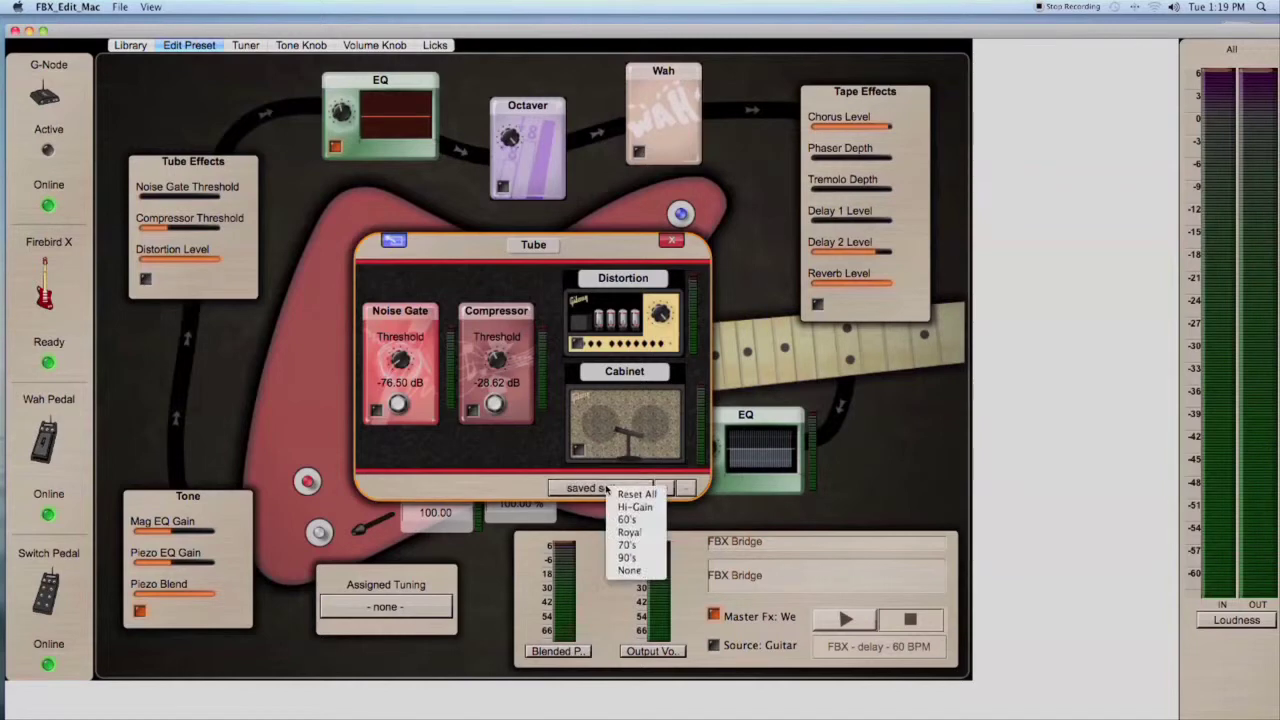
pyautogui.click(625, 557)
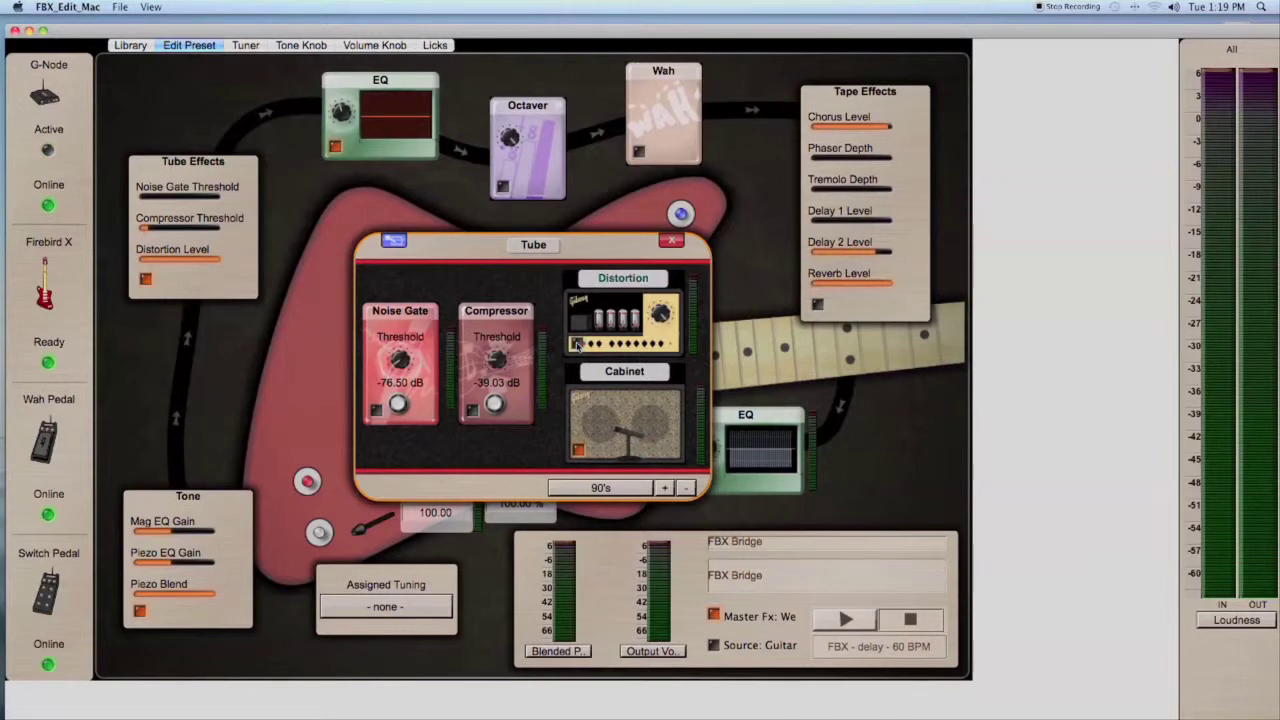
pyautogui.click(577, 344)
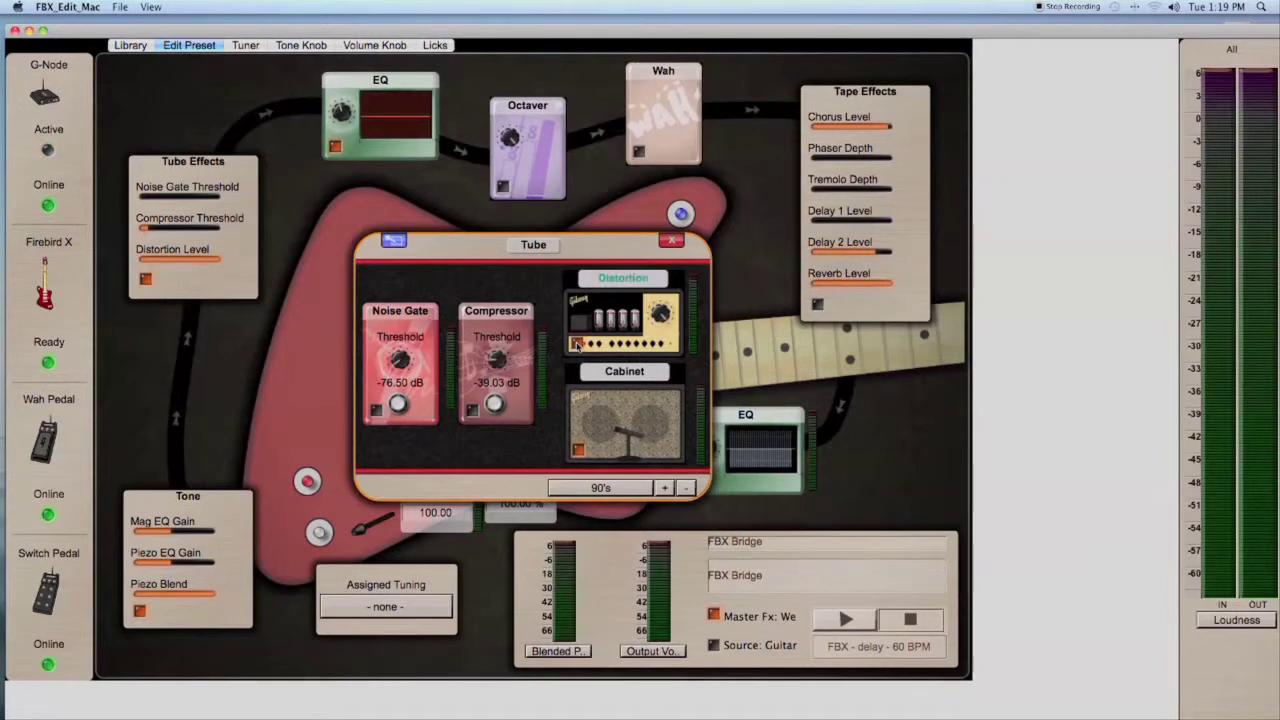
# Set the Tube effects' cabinet type to 1 x 12 closed back
pyautogui.click(637, 388)
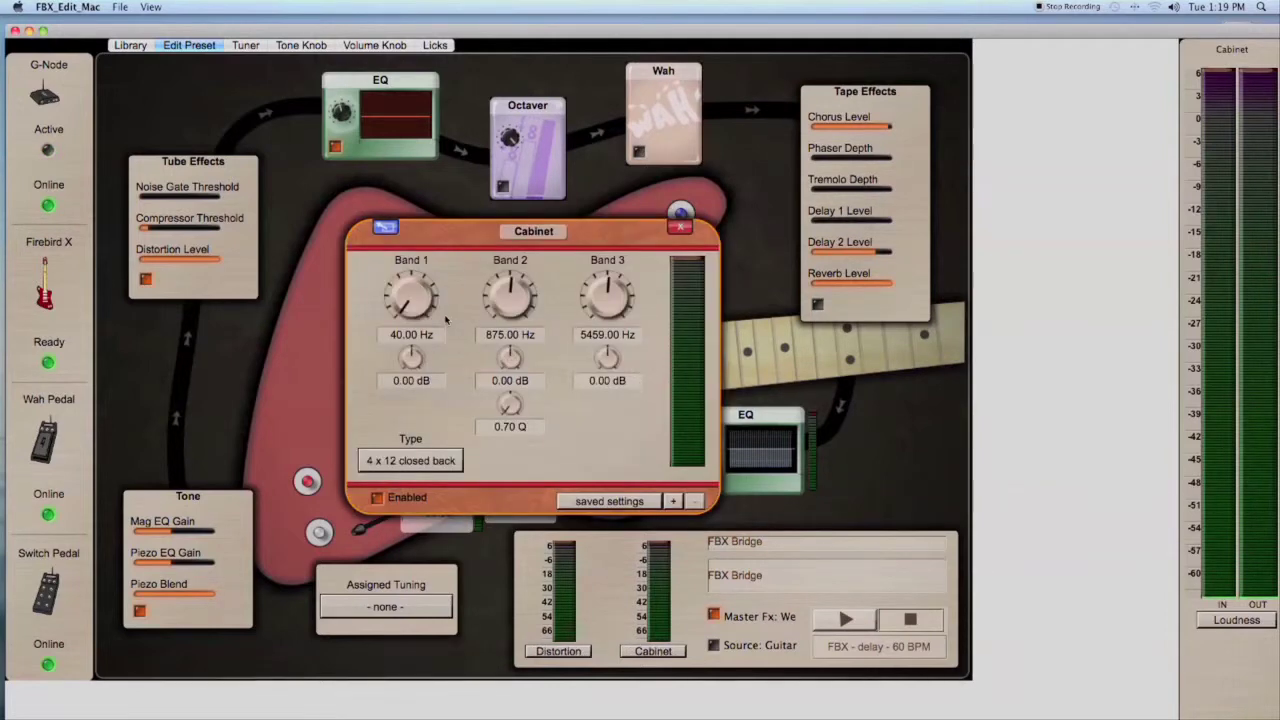
pyautogui.click(381, 463)
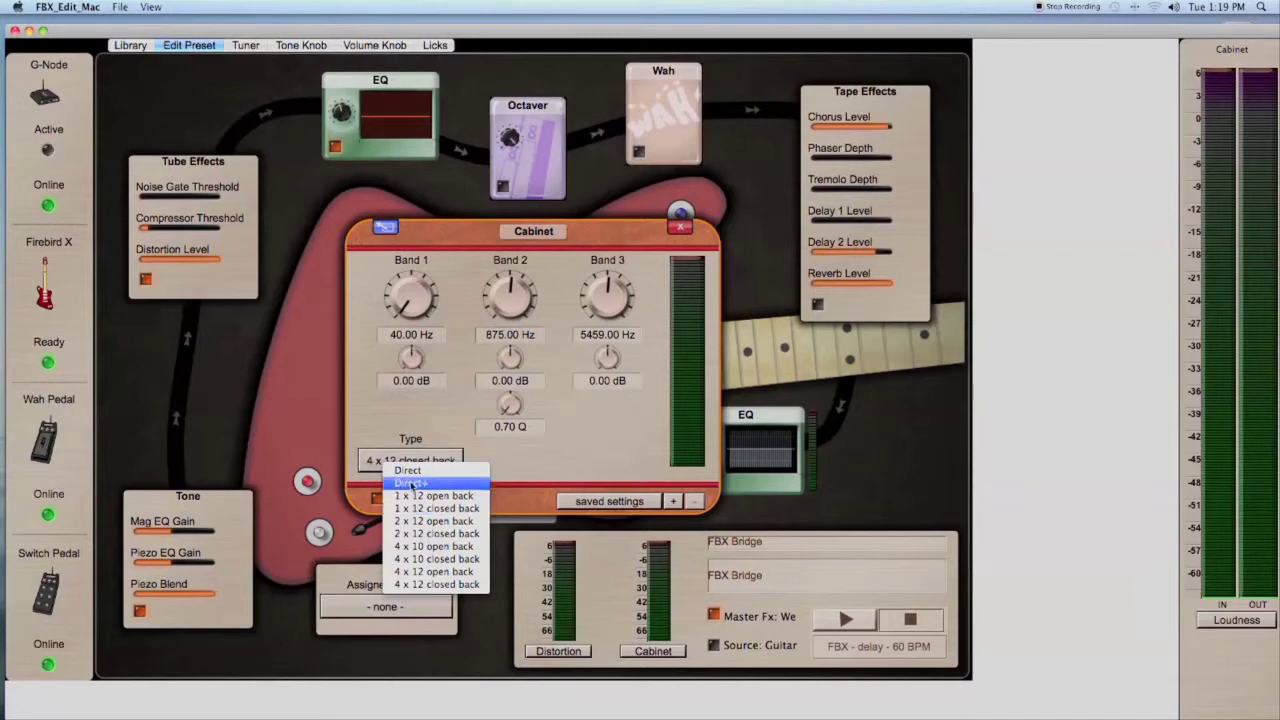
pyautogui.click(436, 508)
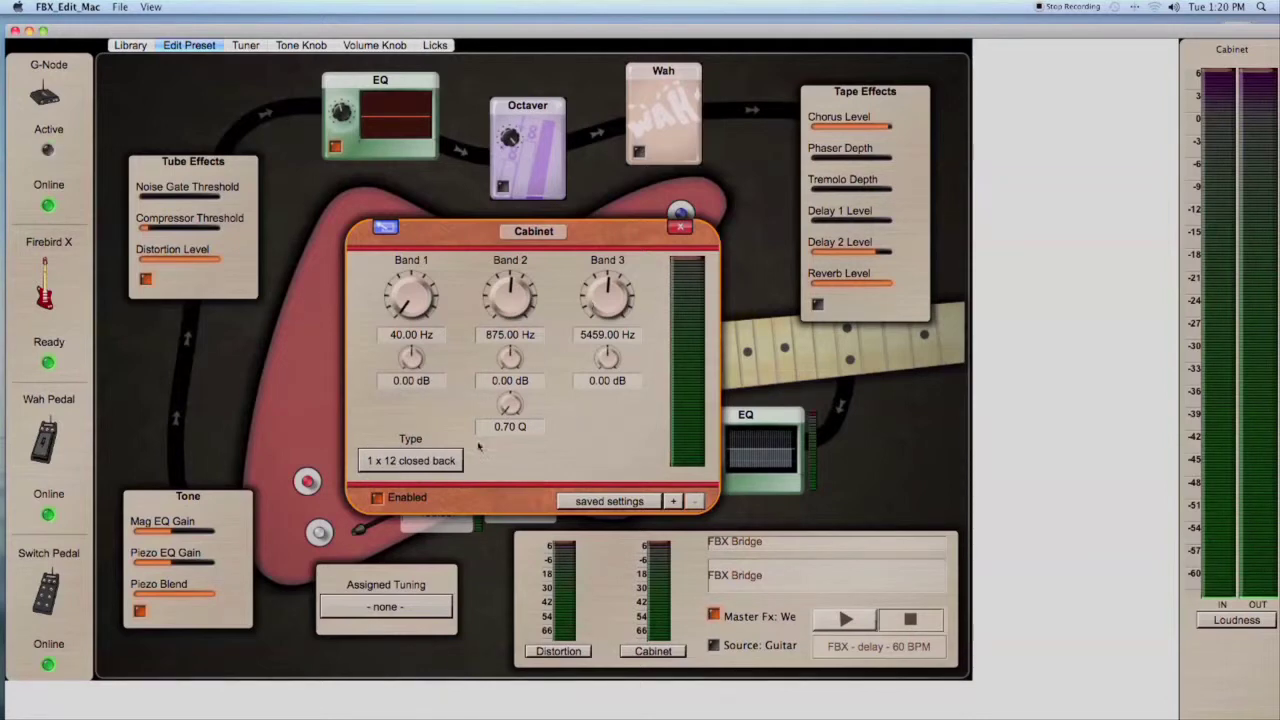
pyautogui.click(409, 459)
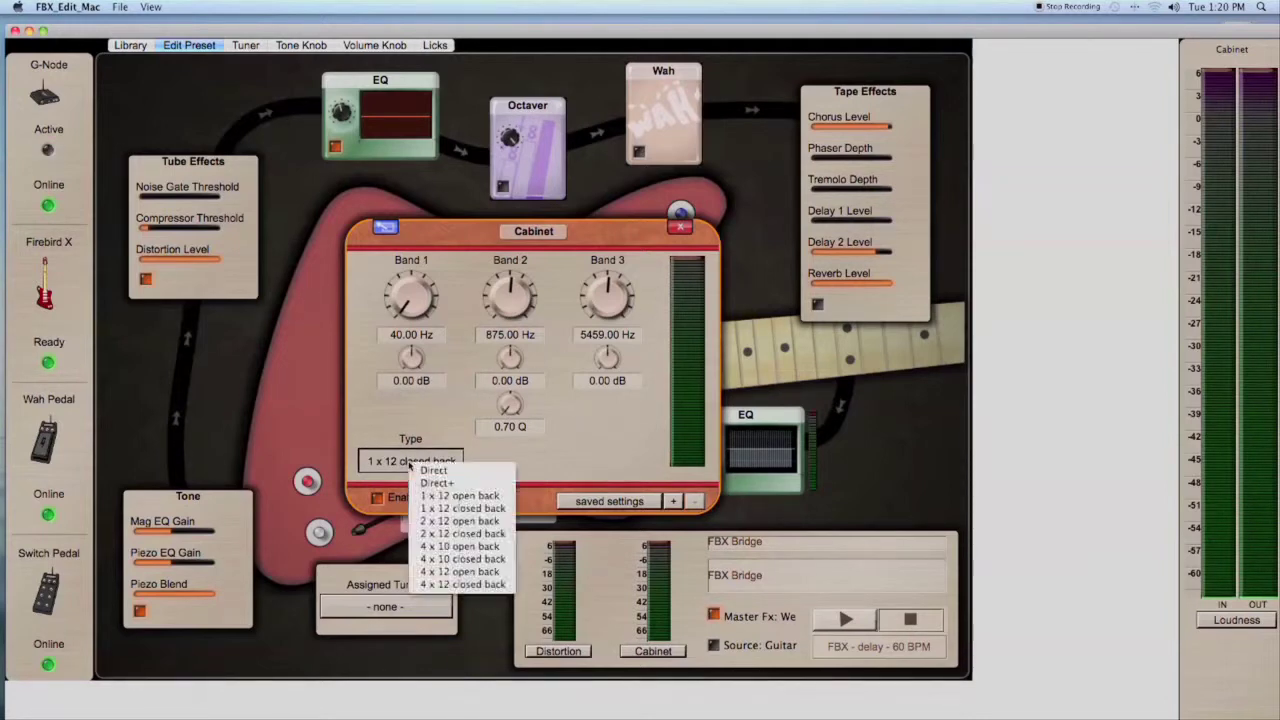
pyautogui.click(683, 228)
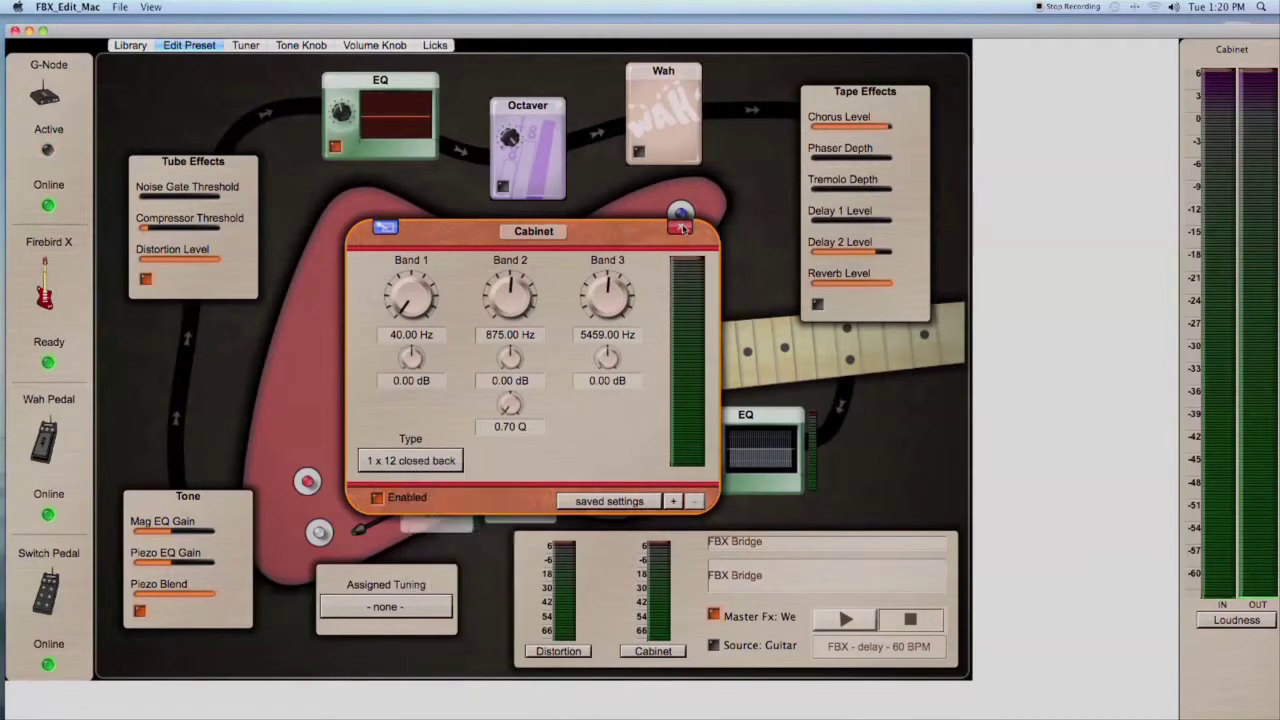
# Set the Tube compressor's threshold to -48 dB, sustain to 100 %, ratio to 16:1 and release to 10 ms, and close its editor
pyautogui.click(187, 195)
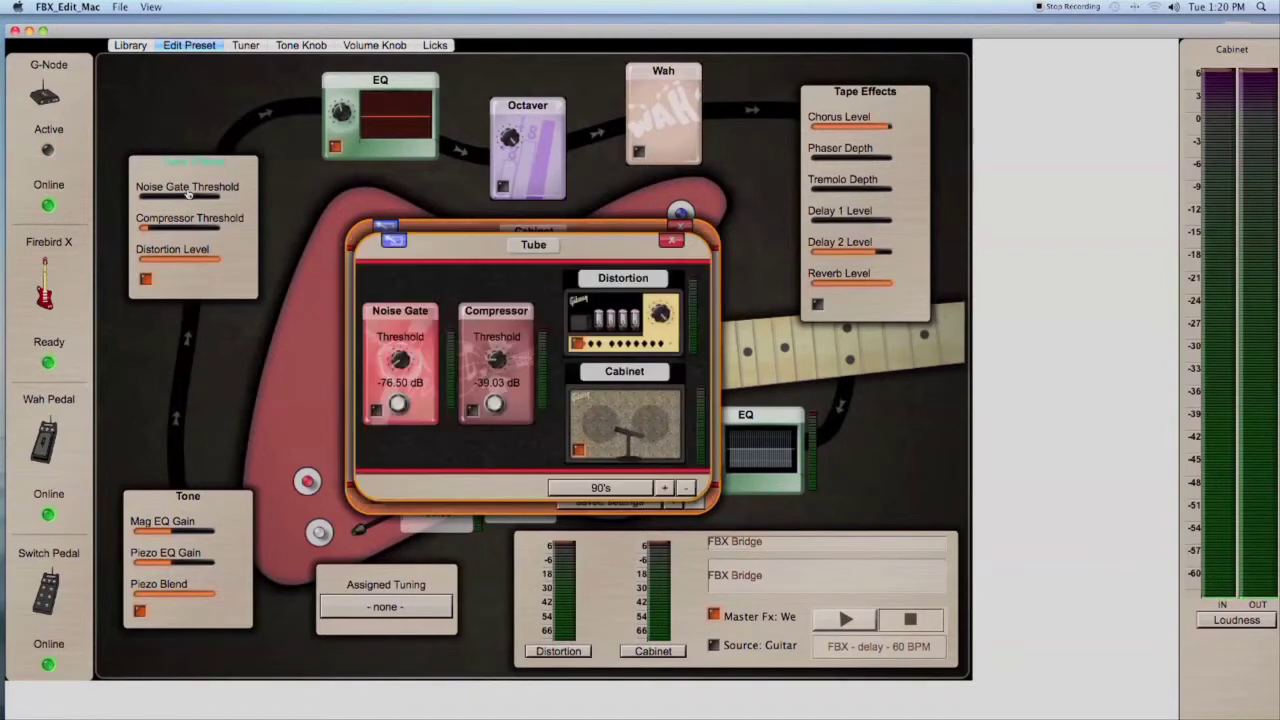
pyautogui.click(474, 323)
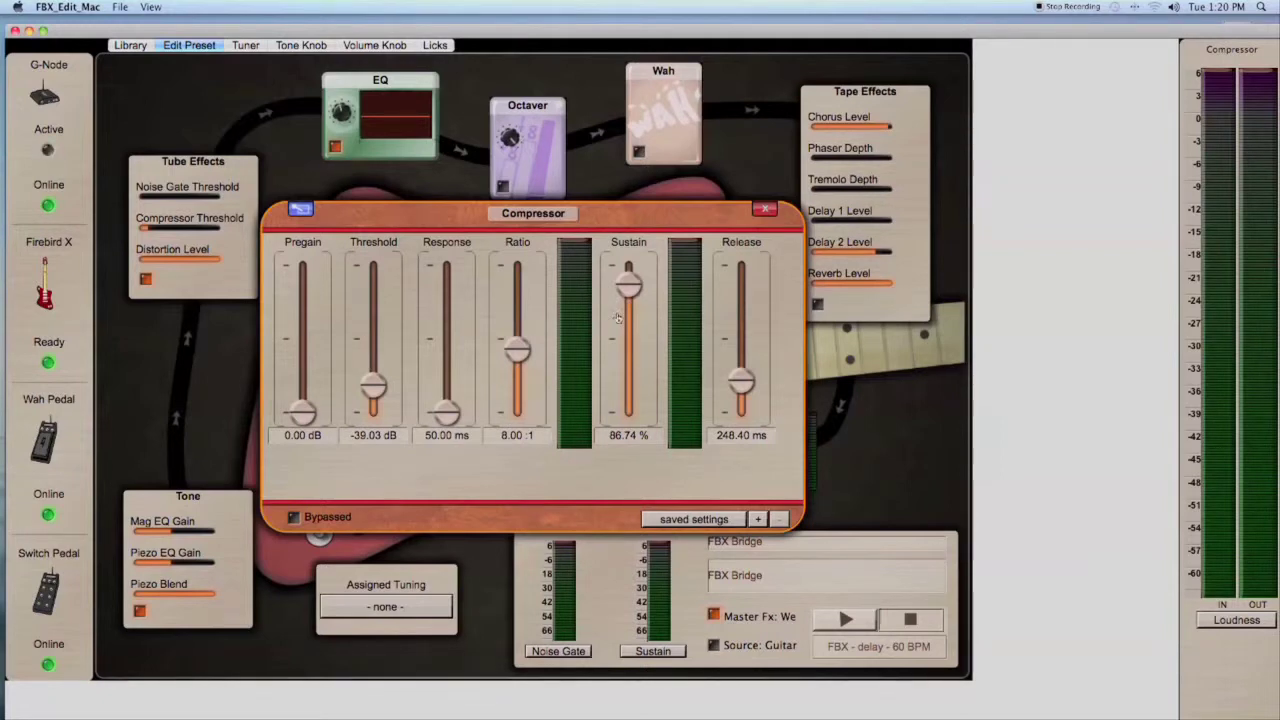
pyautogui.moveTo(629, 288); pyautogui.dragTo(648, 432)
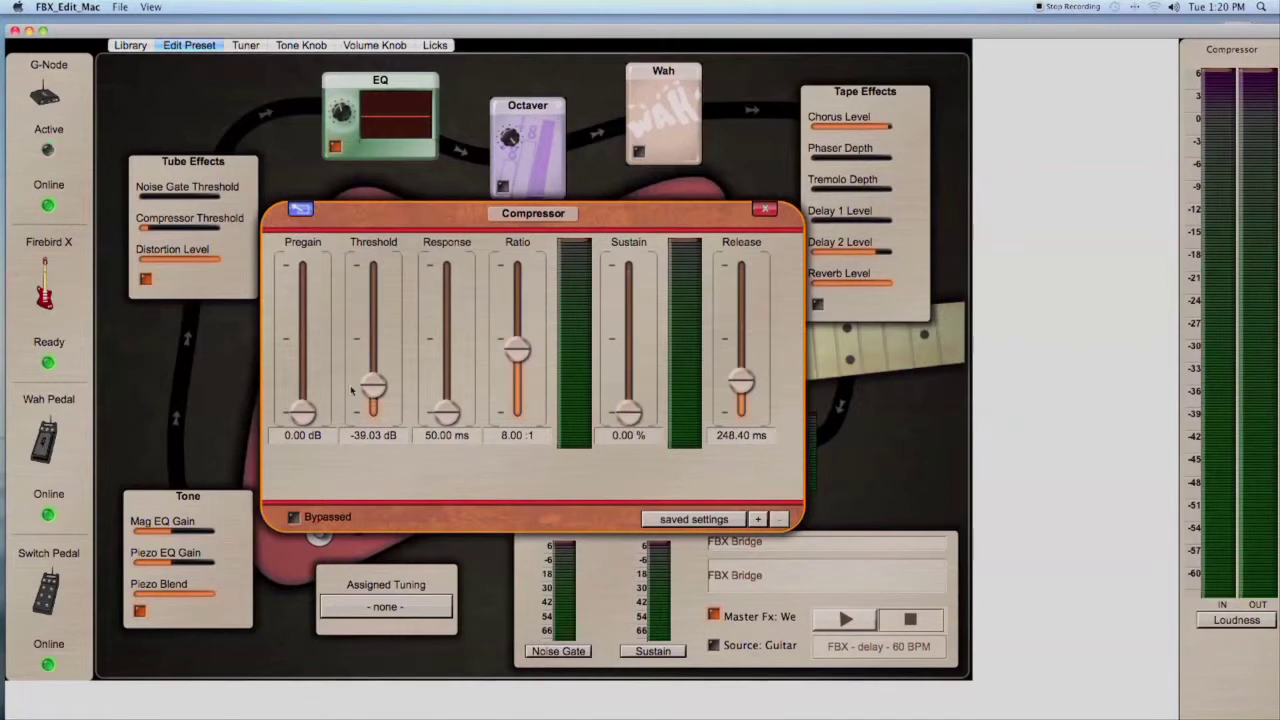
pyautogui.moveTo(370, 395); pyautogui.dragTo(378, 443)
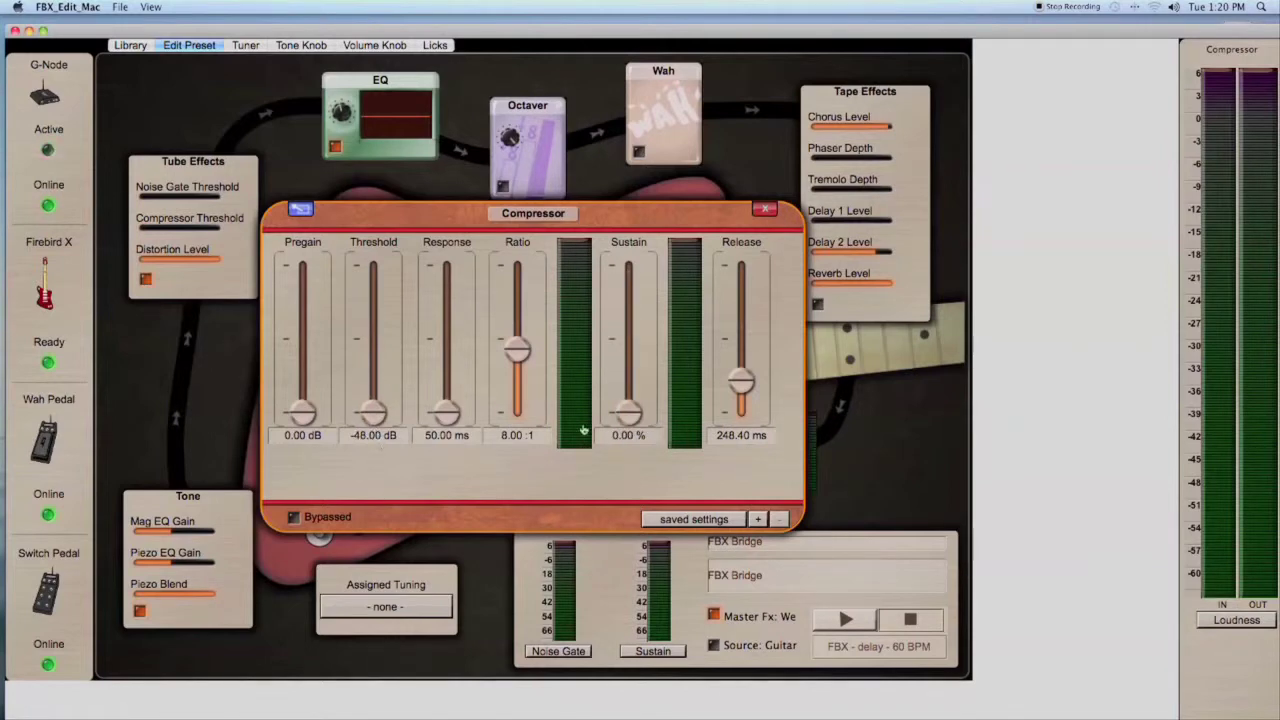
pyautogui.moveTo(633, 423); pyautogui.dragTo(629, 263)
pyautogui.moveTo(517, 355); pyautogui.dragTo(525, 266)
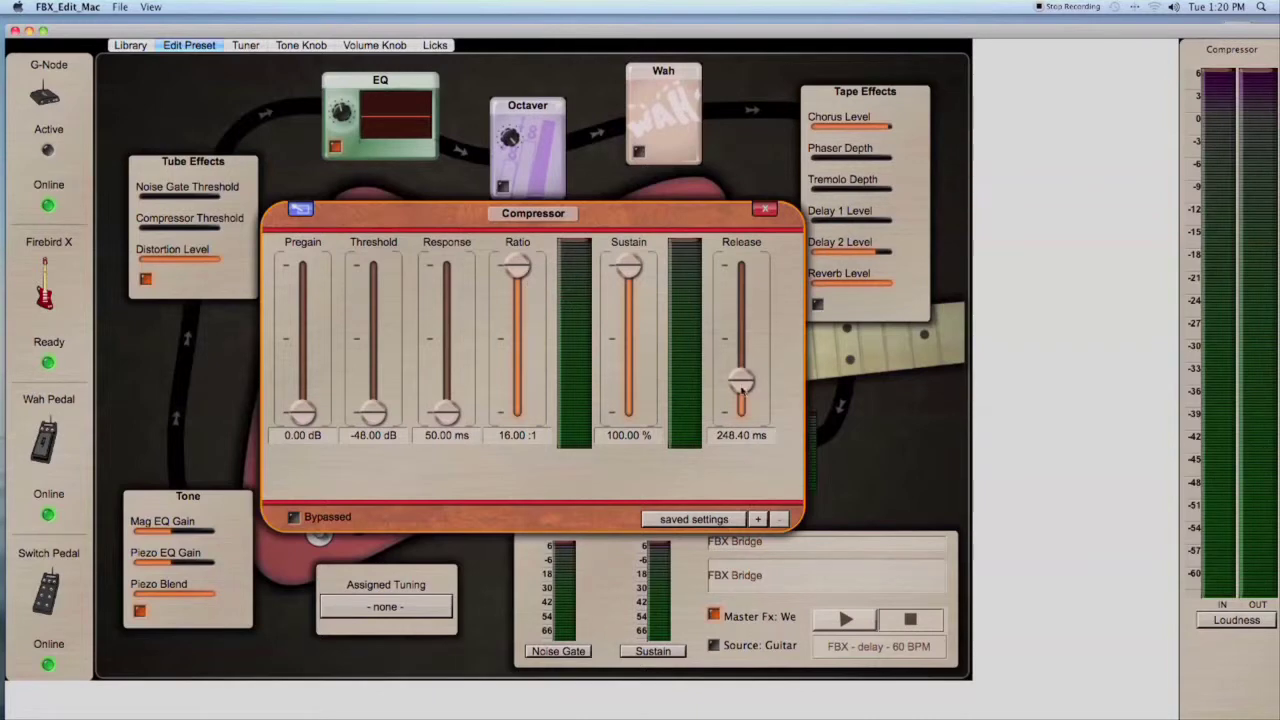
pyautogui.moveTo(733, 383); pyautogui.dragTo(735, 420)
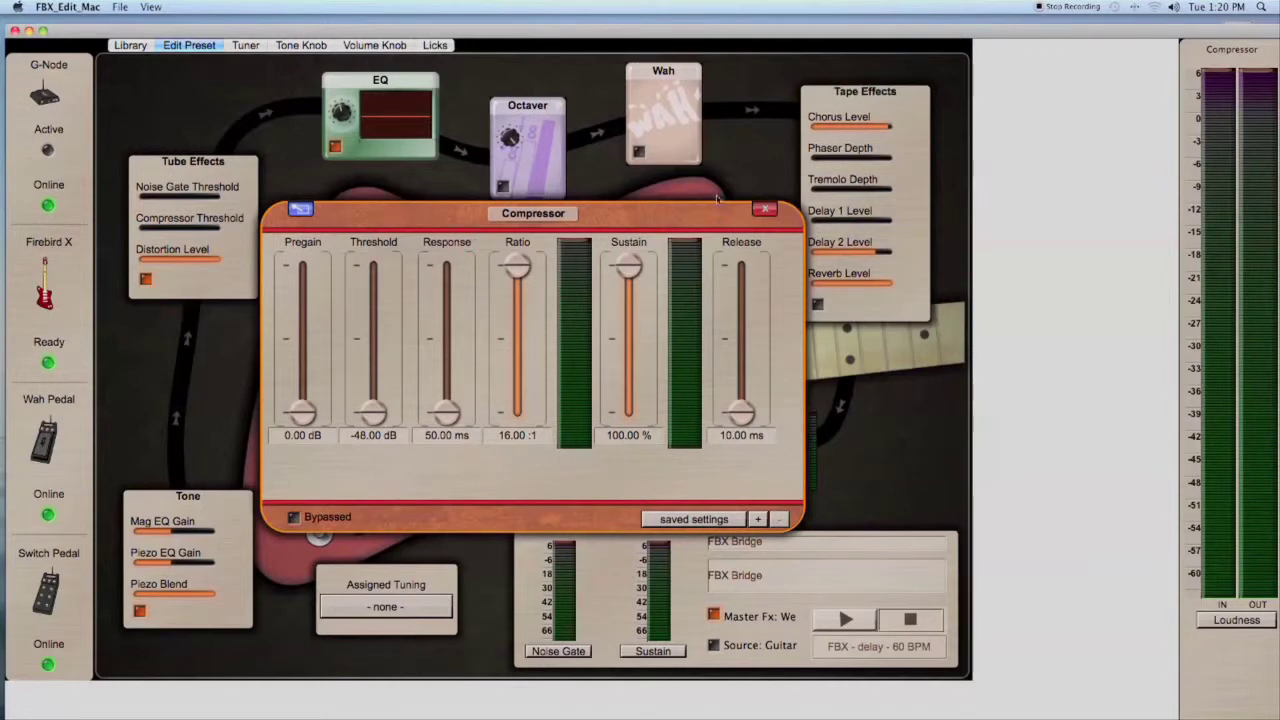
pyautogui.click(757, 210)
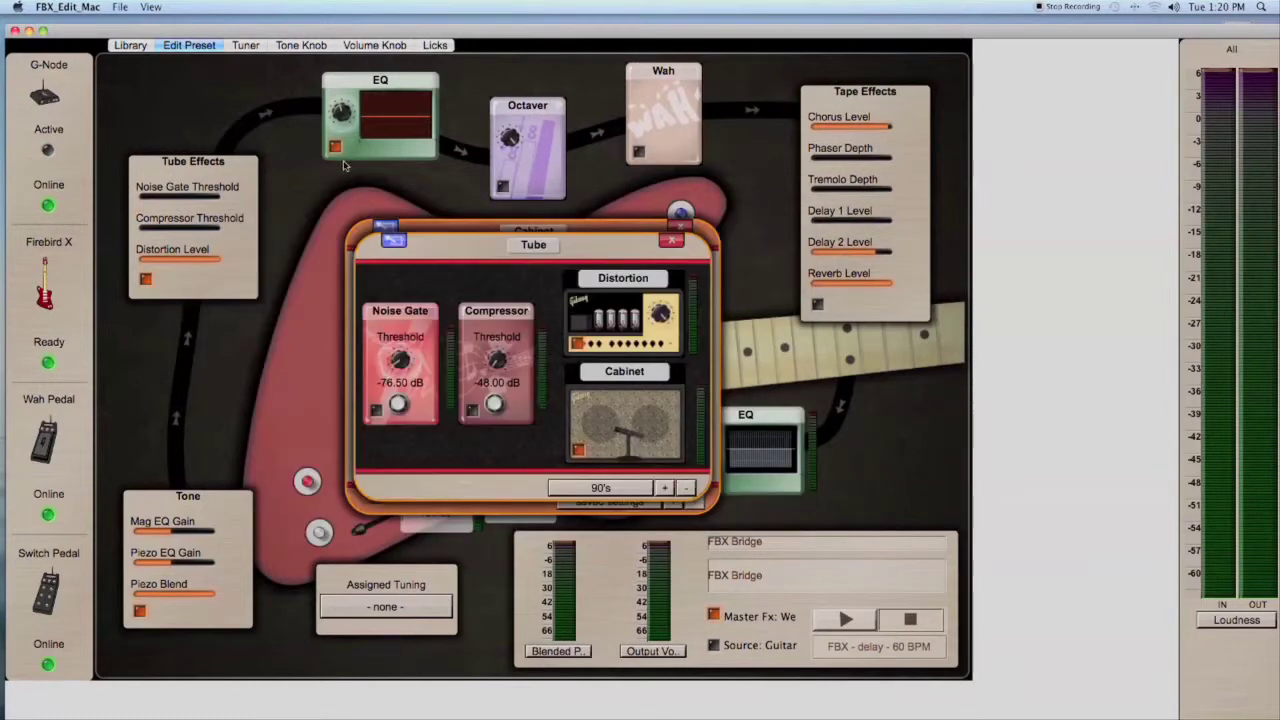
# Inspect the Noise Gate's threshold, attack, hold and release settings, and close all open Tube effect editors
pyautogui.click(393, 312)
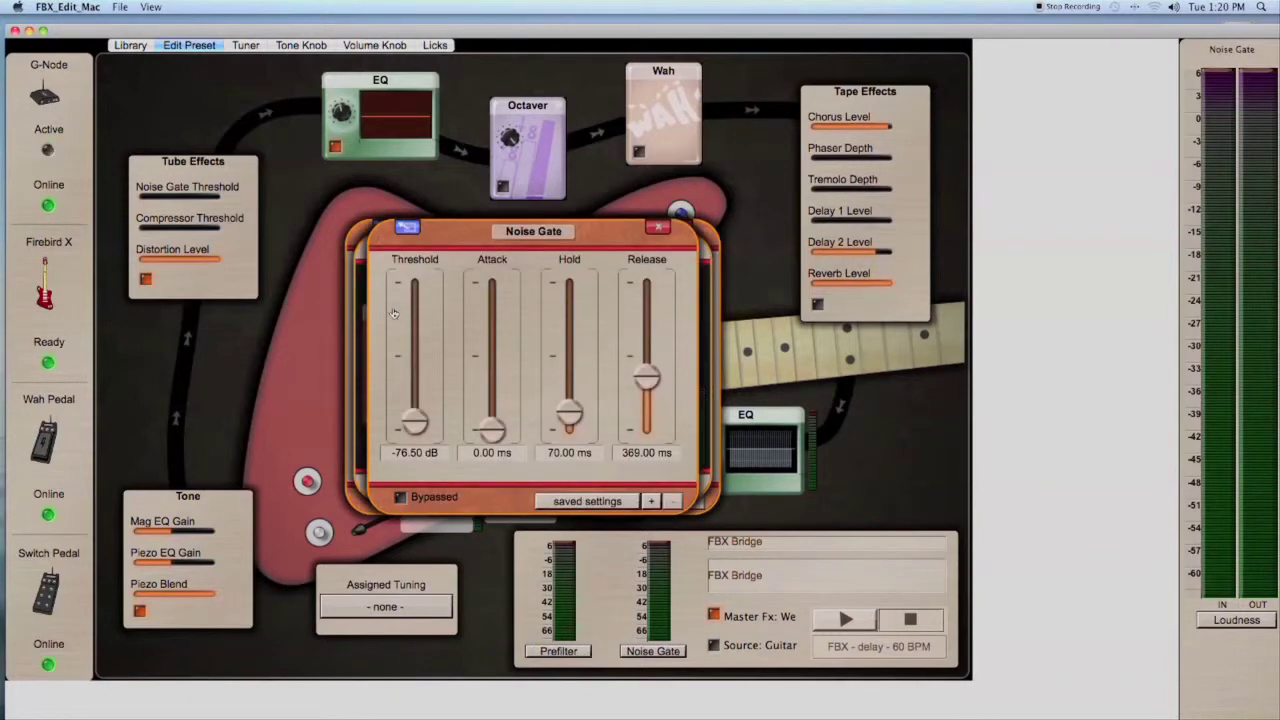
pyautogui.click(655, 229)
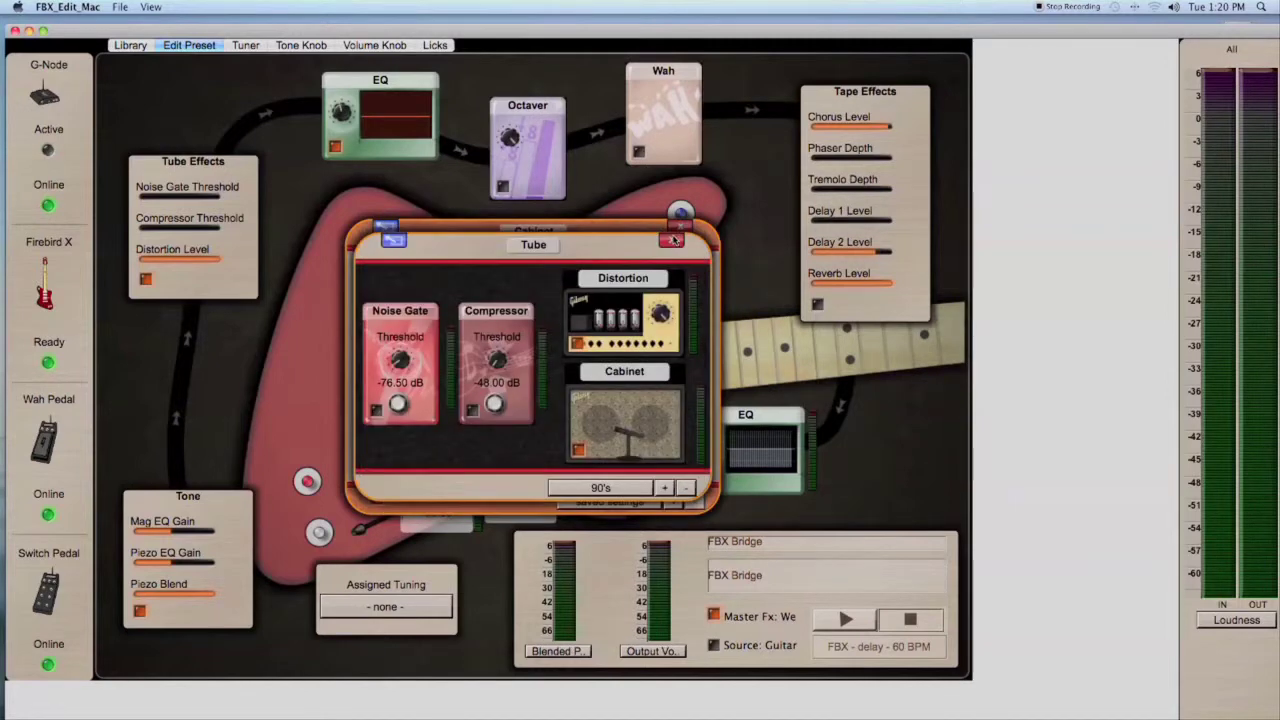
pyautogui.click(674, 240)
pyautogui.click(678, 236)
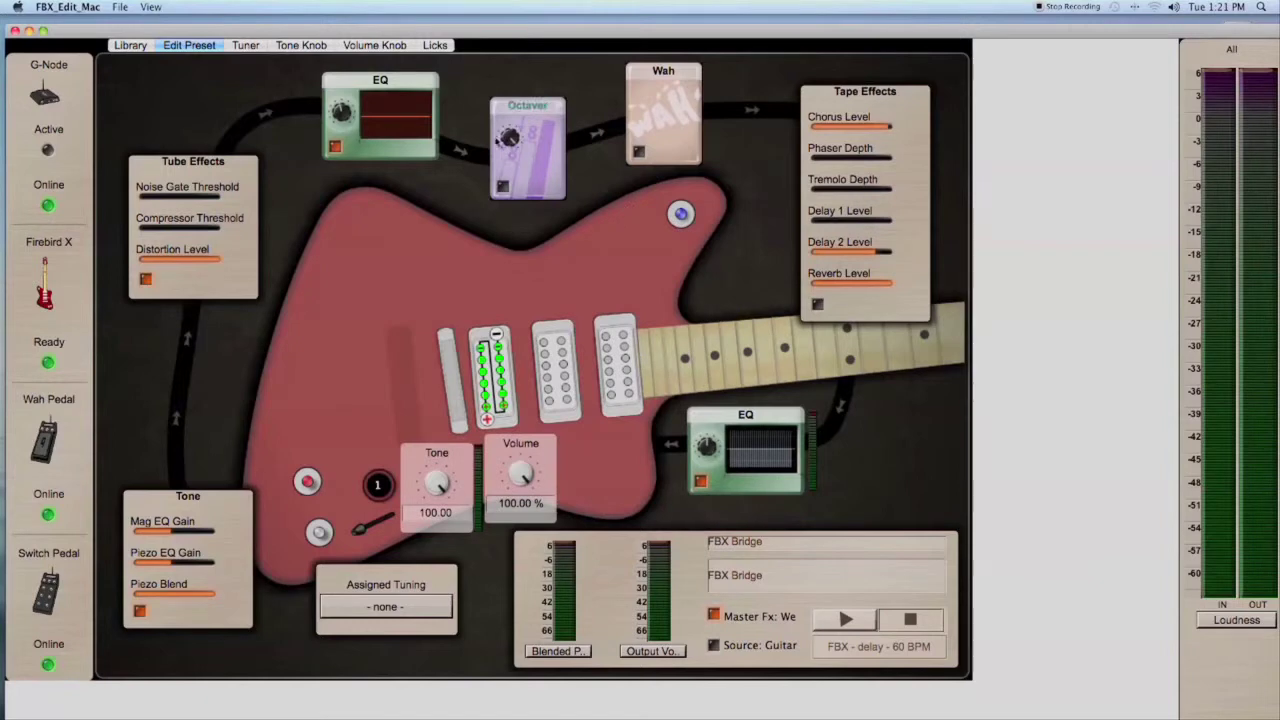
# Load the Royal saved setting for the EQ that follows the Tube effects, and close its editor
pyautogui.click(396, 99)
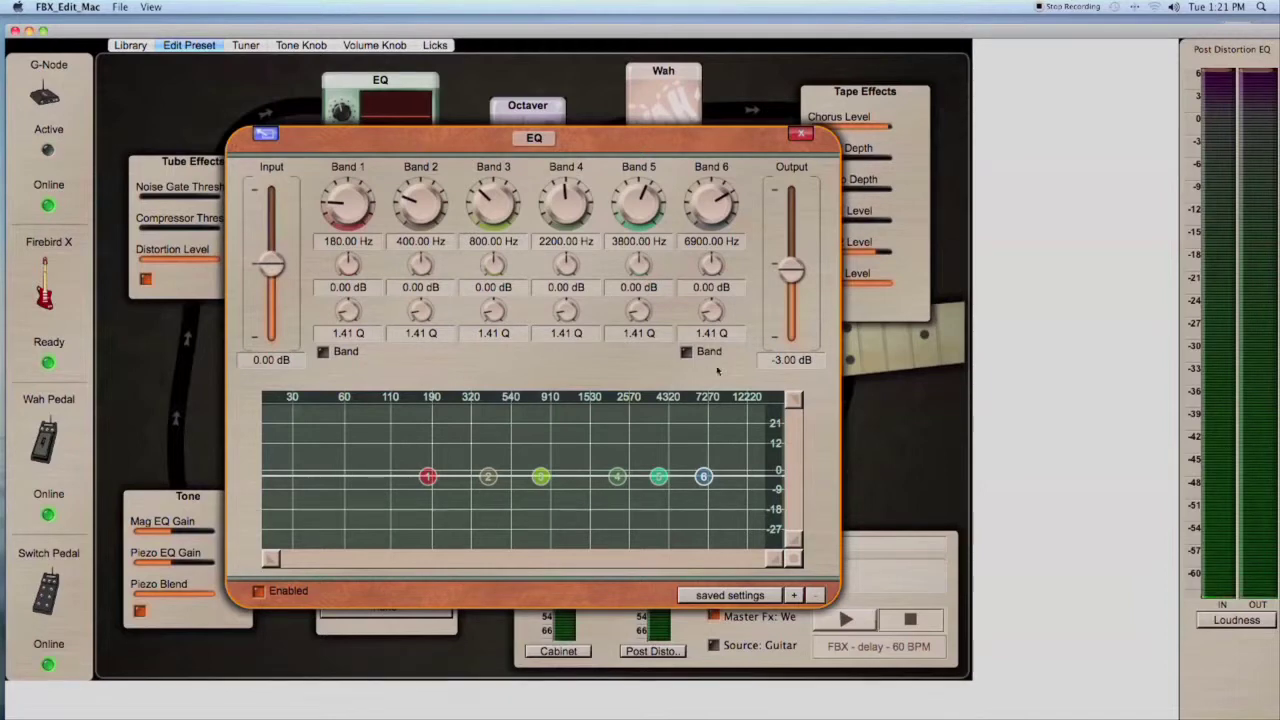
pyautogui.click(717, 596)
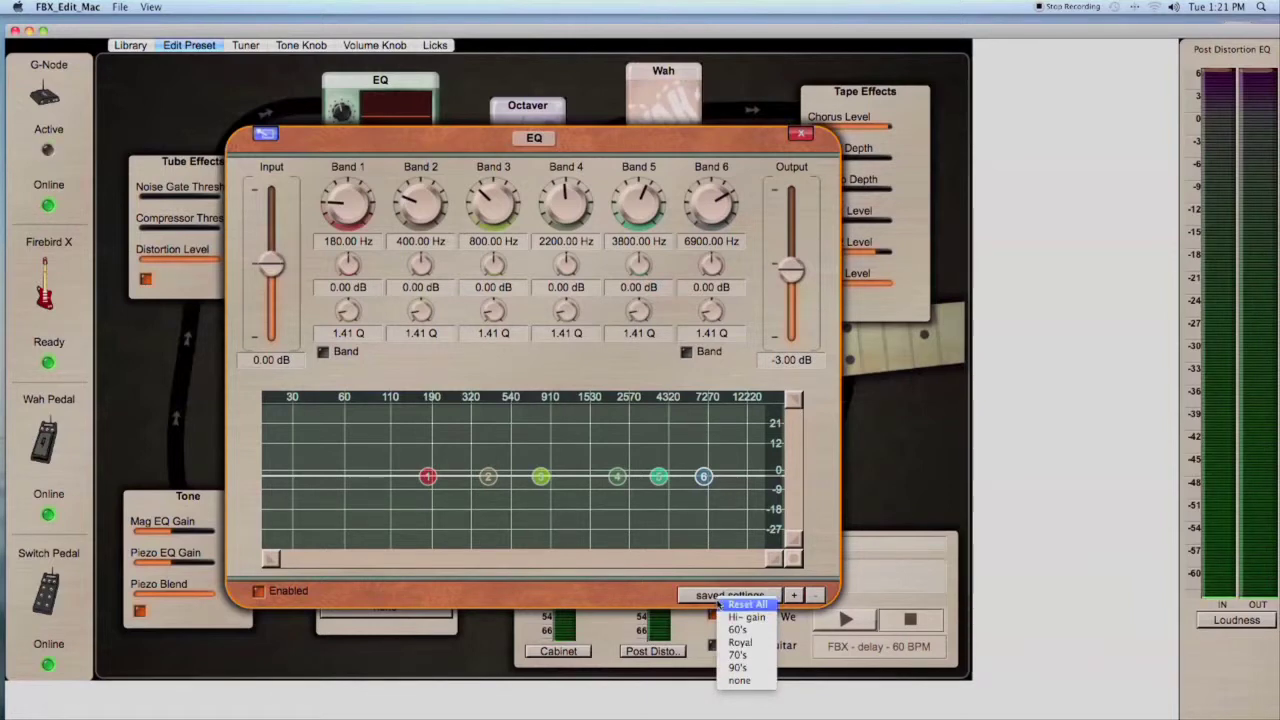
pyautogui.click(726, 643)
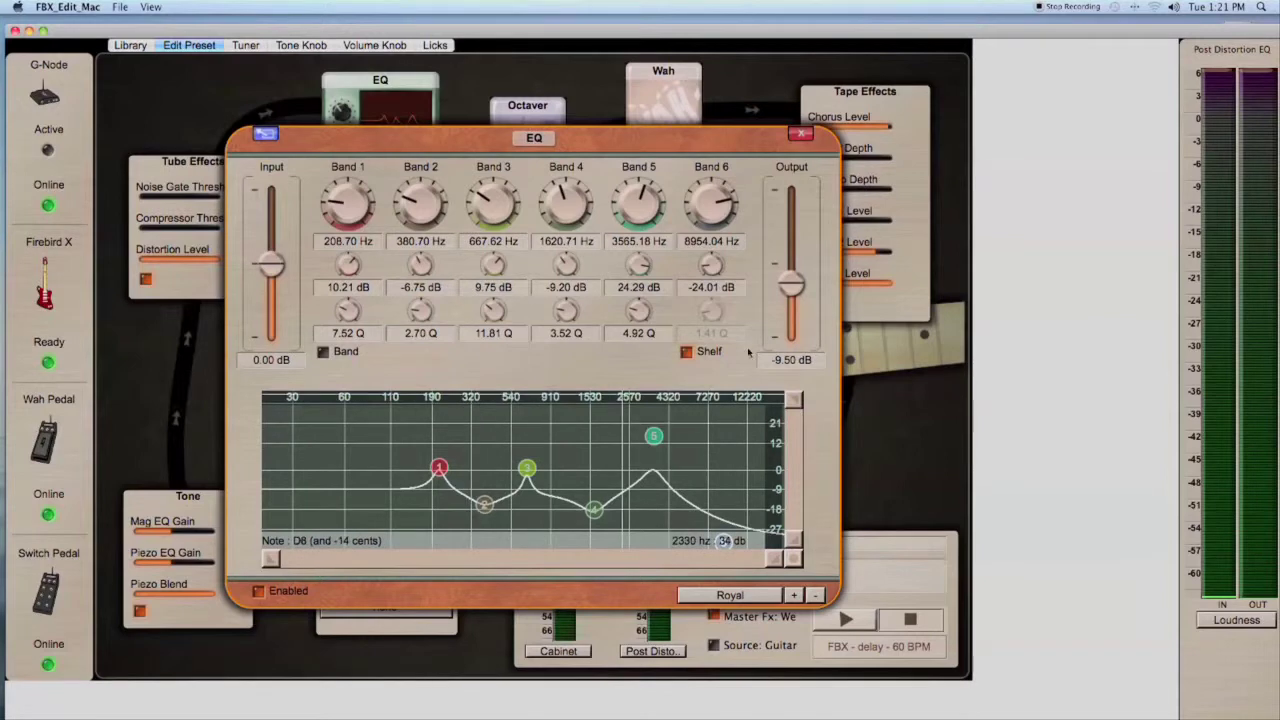
pyautogui.click(797, 137)
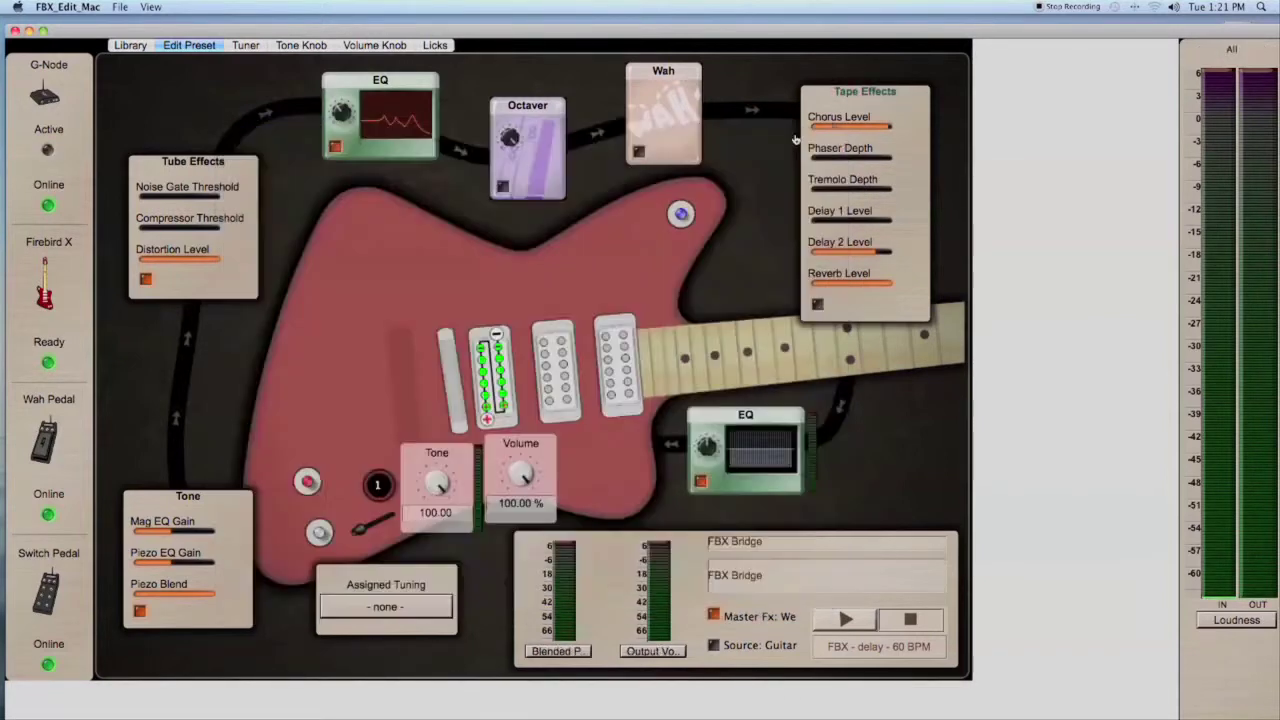
# Reset all settings of the EQ that follows the Tube effects, and close its editor without saving a named setting
pyautogui.click(381, 82)
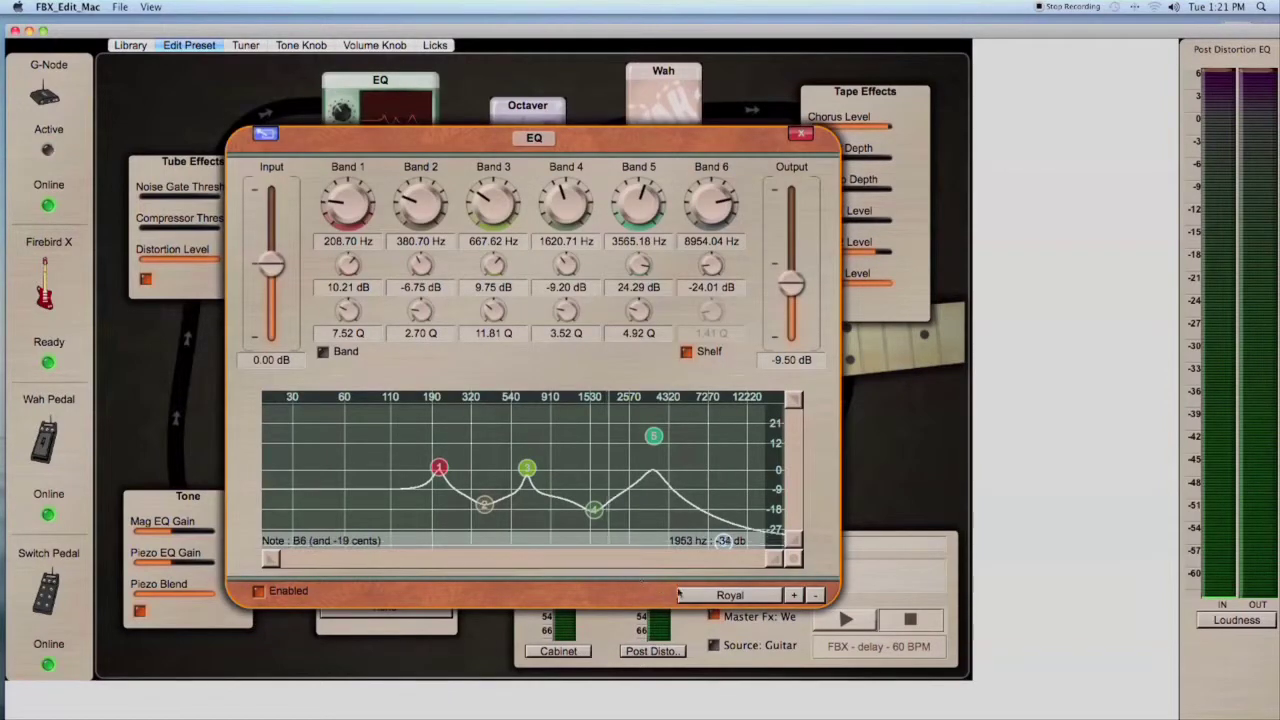
pyautogui.click(707, 597)
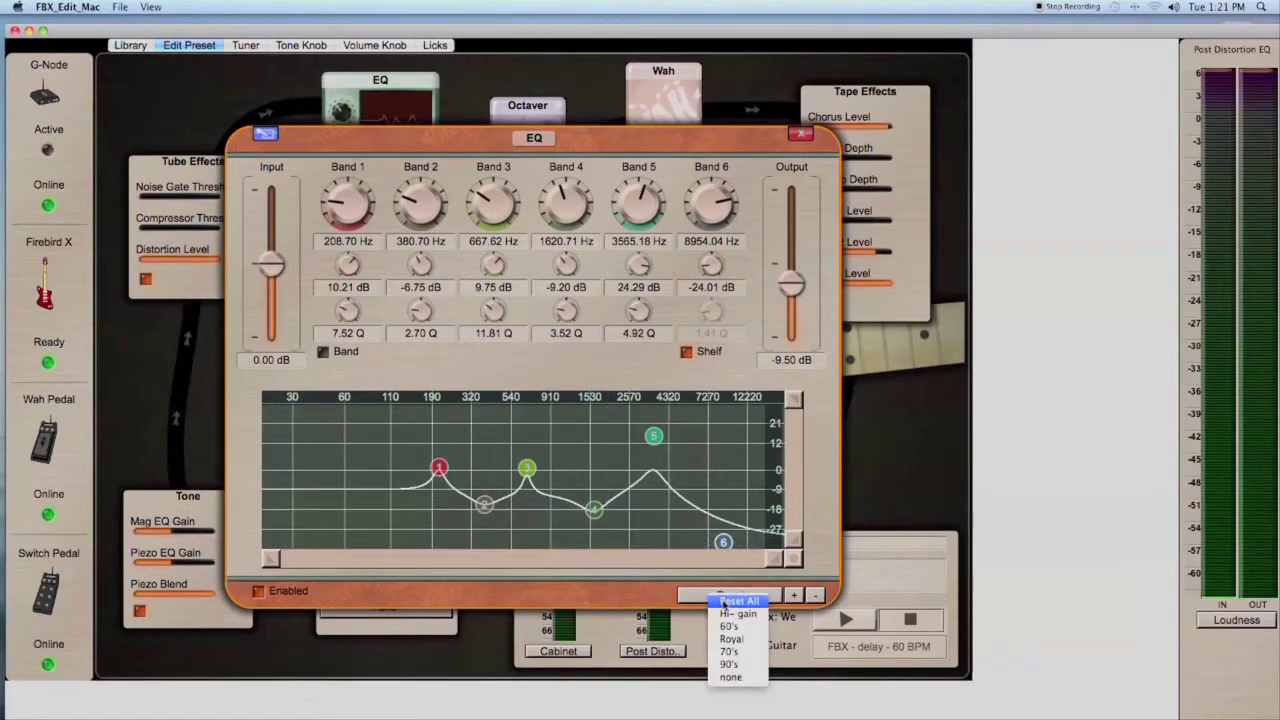
pyautogui.click(727, 604)
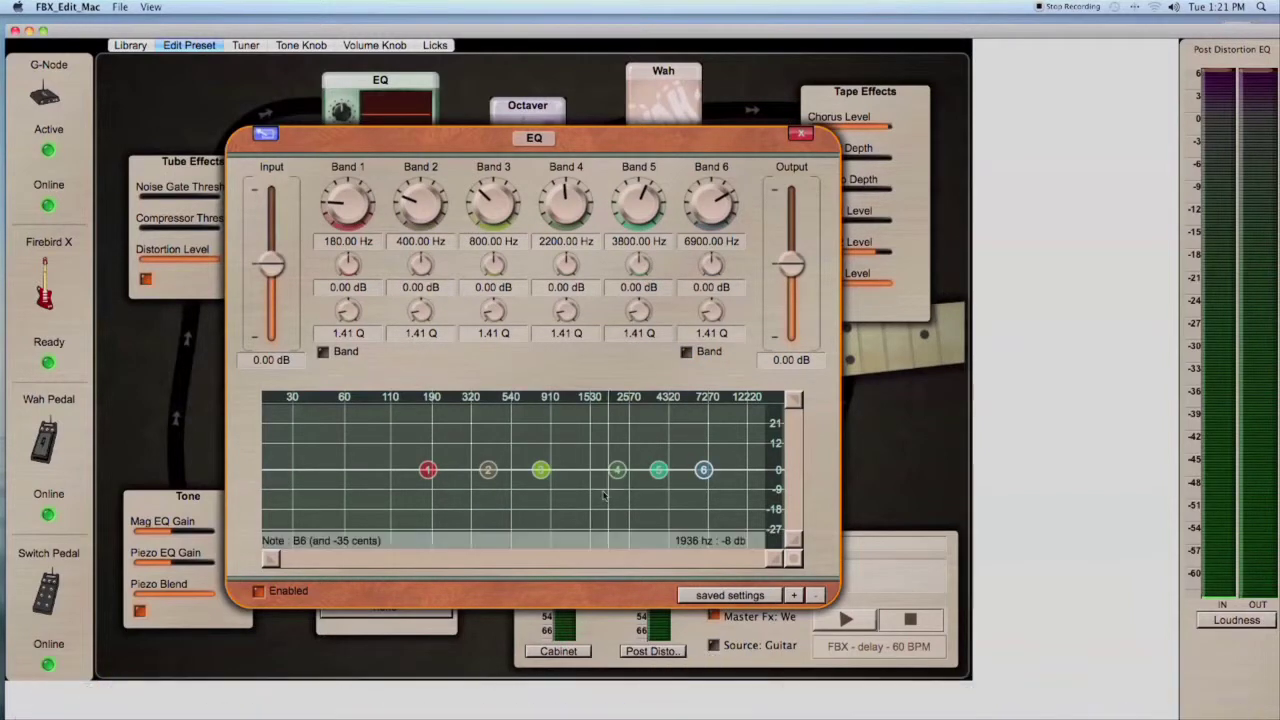
pyautogui.click(792, 596)
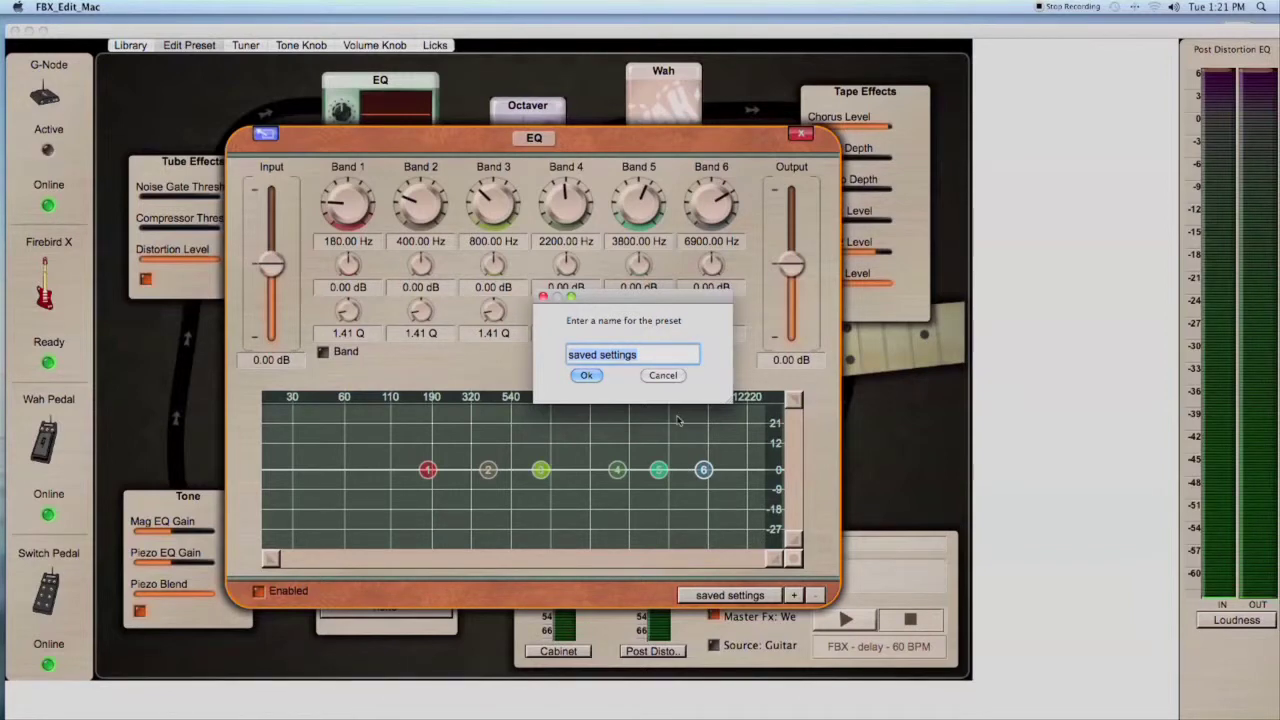
pyautogui.click(665, 377)
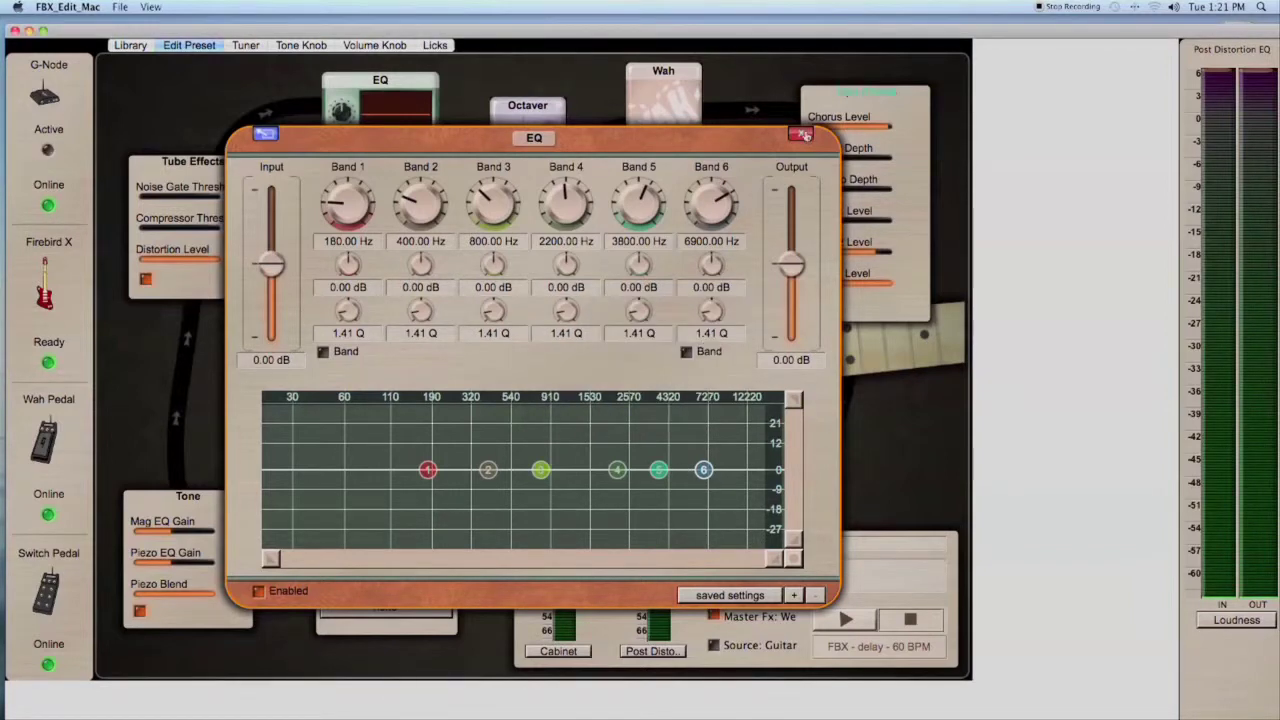
pyautogui.click(801, 134)
# View the Octaver's settings, set the Wah's frequency to 763.67 Hz, and close the Wah editor
pyautogui.click(582, 148)
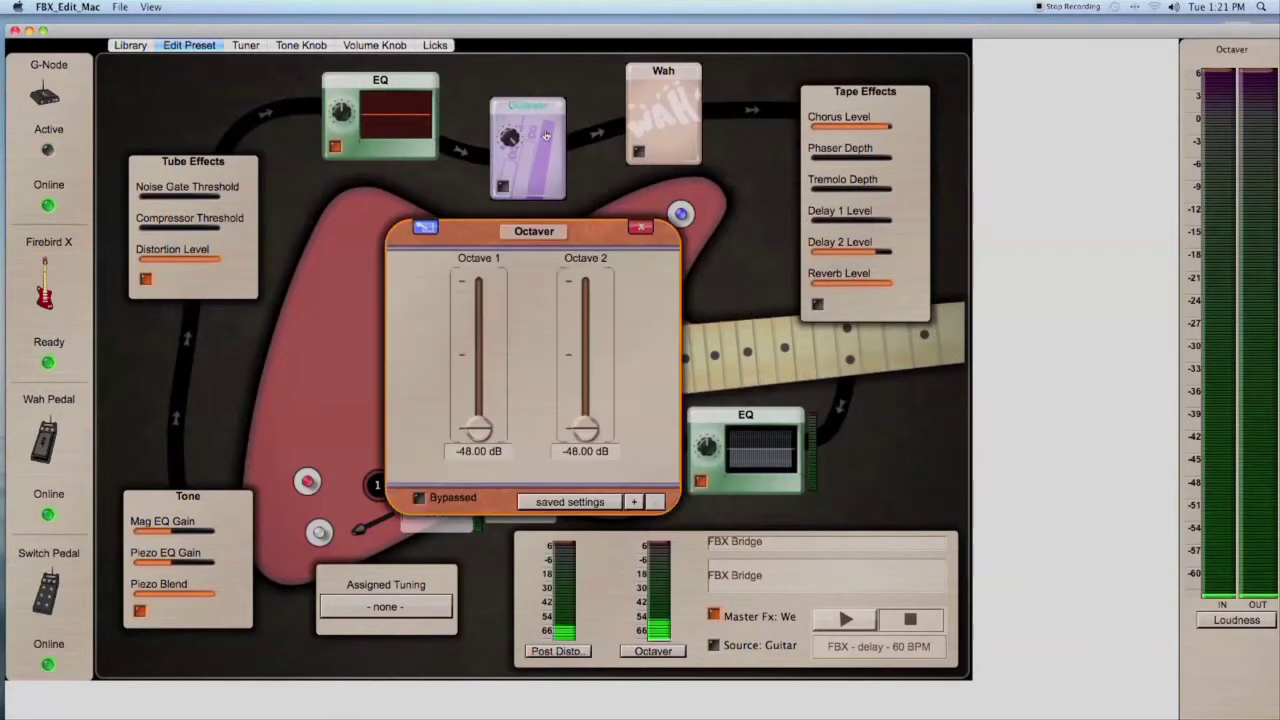
pyautogui.click(662, 116)
pyautogui.moveTo(535, 318); pyautogui.dragTo(560, 306)
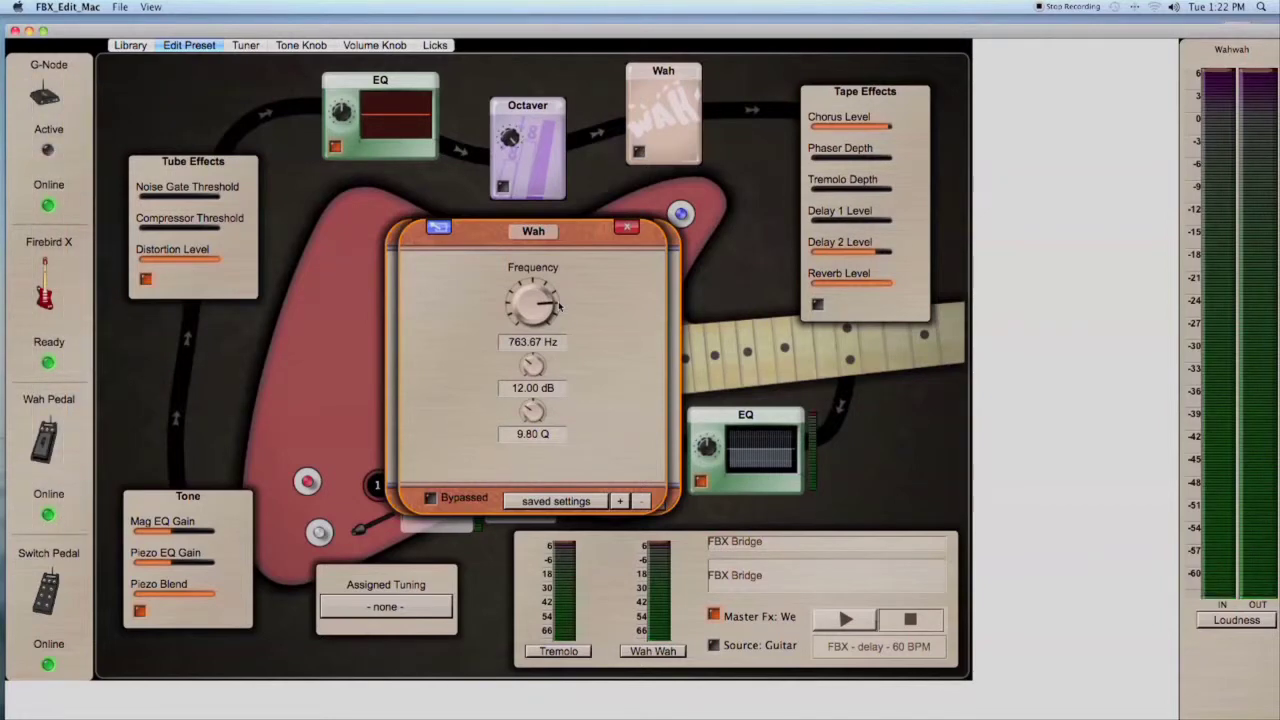
pyautogui.click(635, 229)
# Inspect the Tape effects' Chorus, Tremolo and Delay 2 settings, closing each of their editors
pyautogui.click(856, 92)
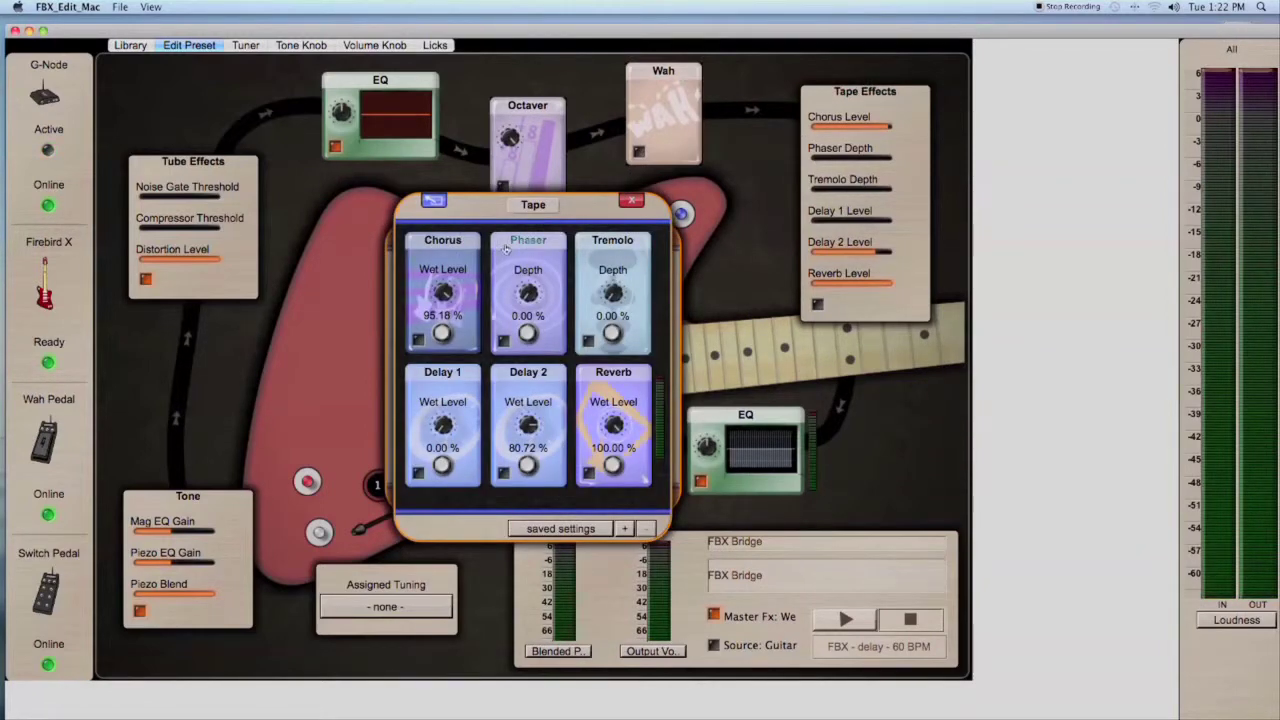
pyautogui.click(468, 249)
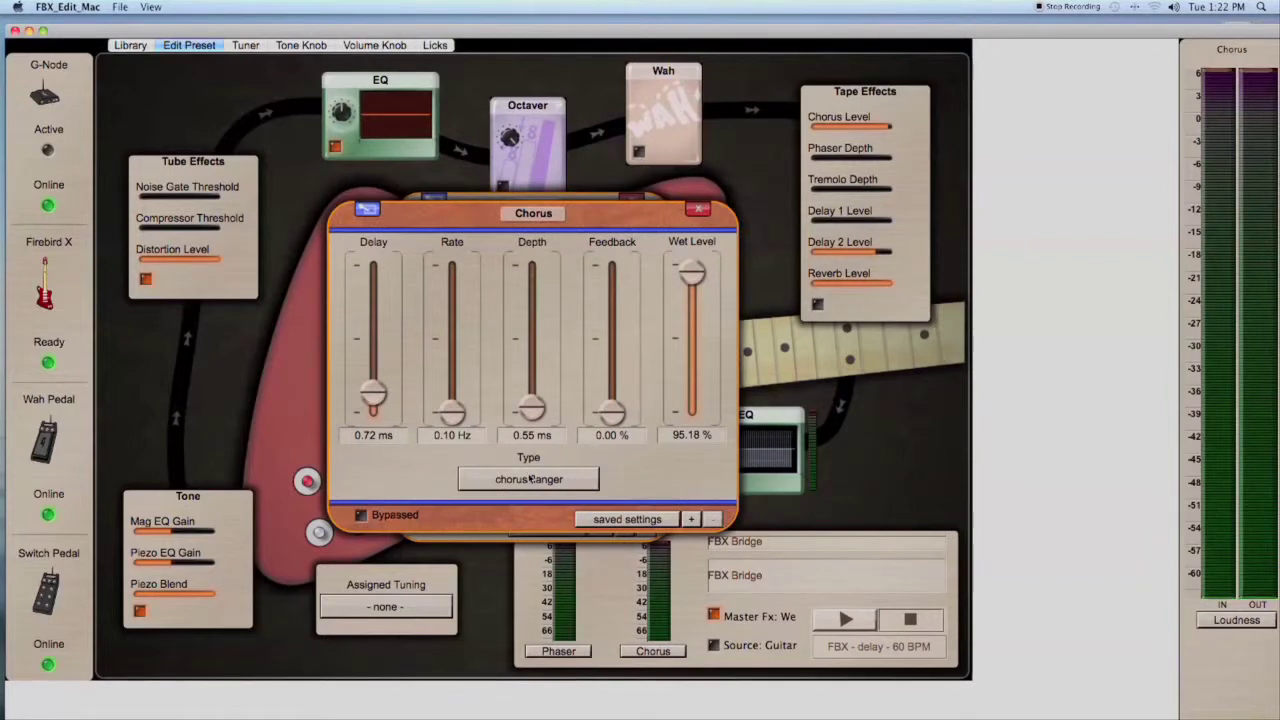
pyautogui.click(695, 209)
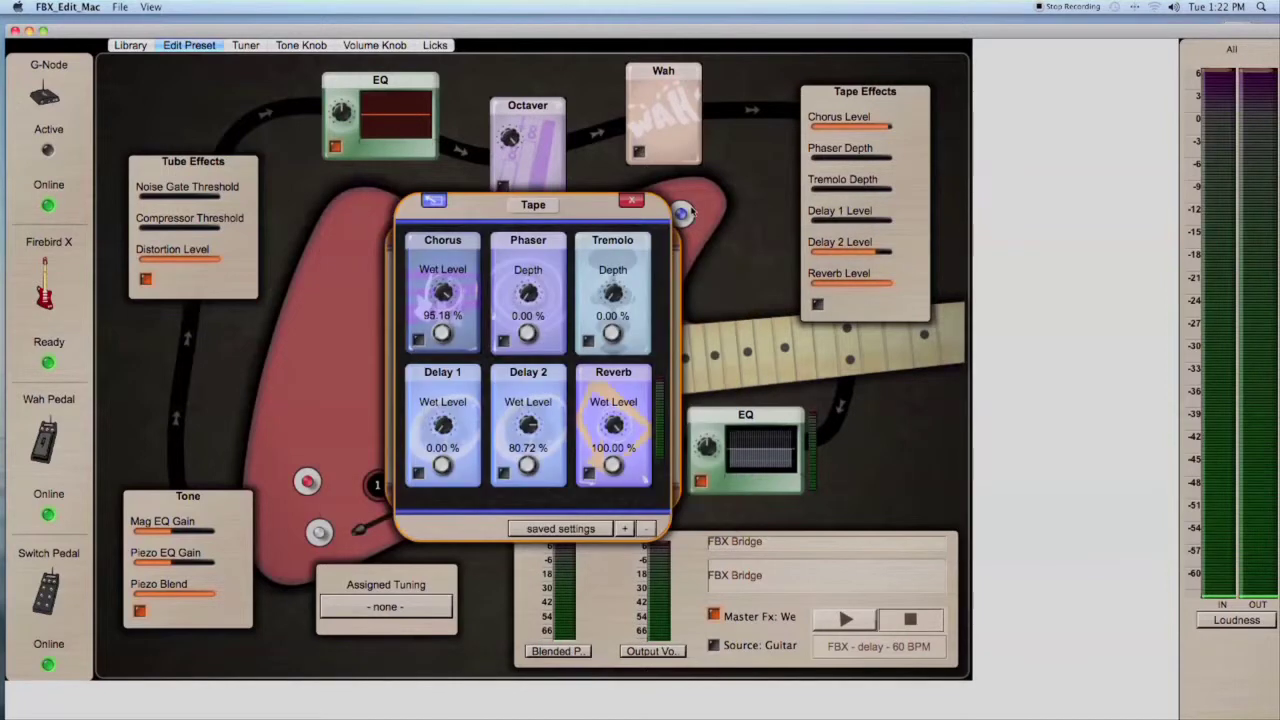
pyautogui.doubleClick(622, 239)
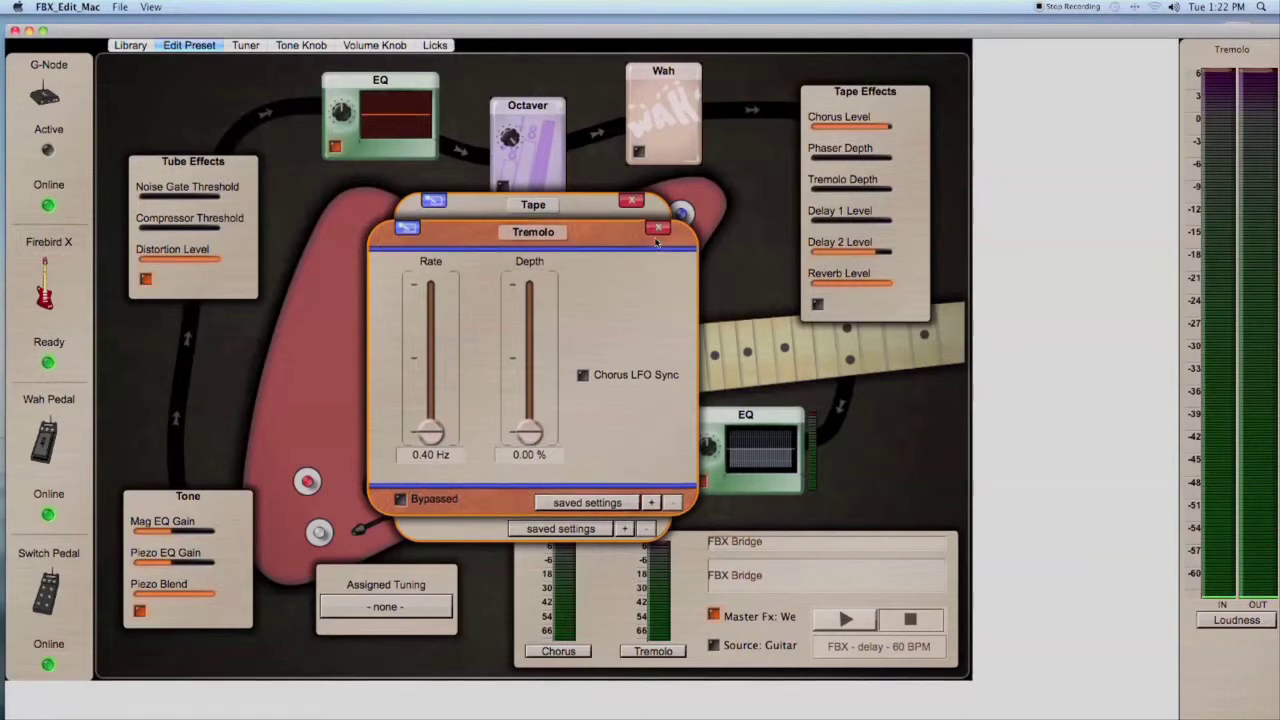
pyautogui.click(657, 229)
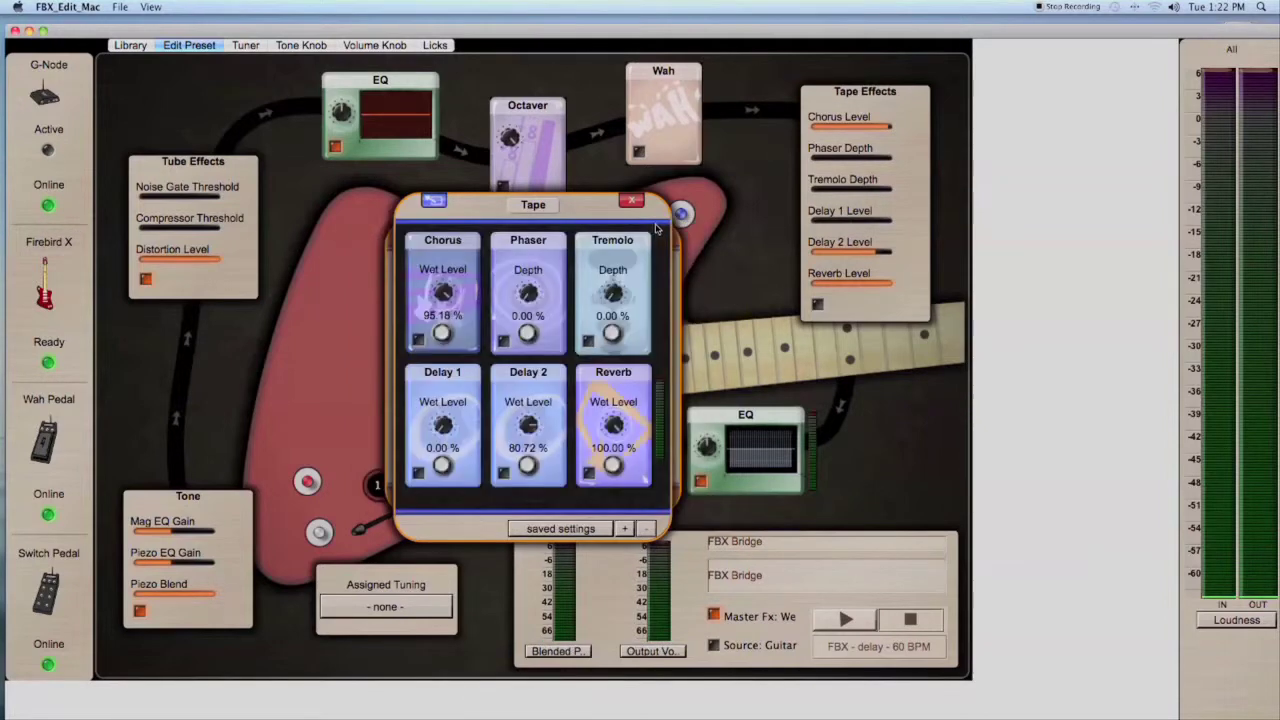
pyautogui.doubleClick(532, 376)
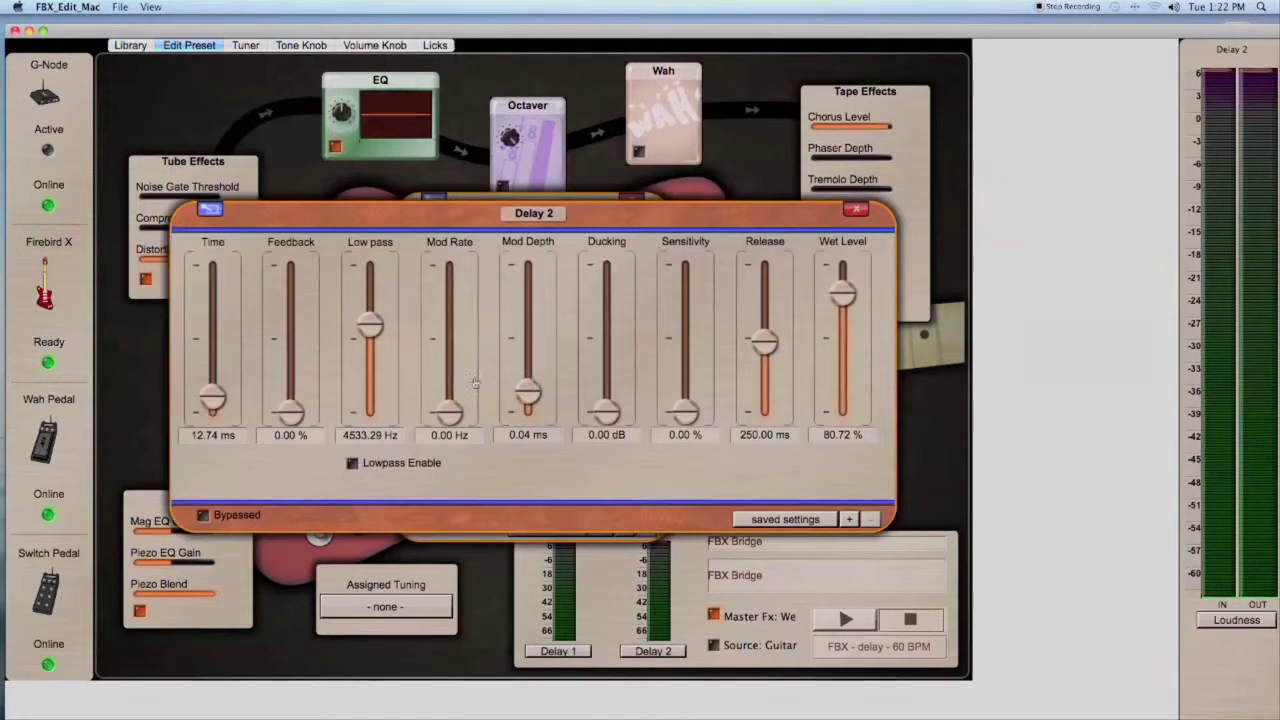
pyautogui.click(856, 209)
# Inspect the Reverb with its diffuser details and the list of saved Tape settings, and close the remaining effect editors
pyautogui.doubleClick(597, 380)
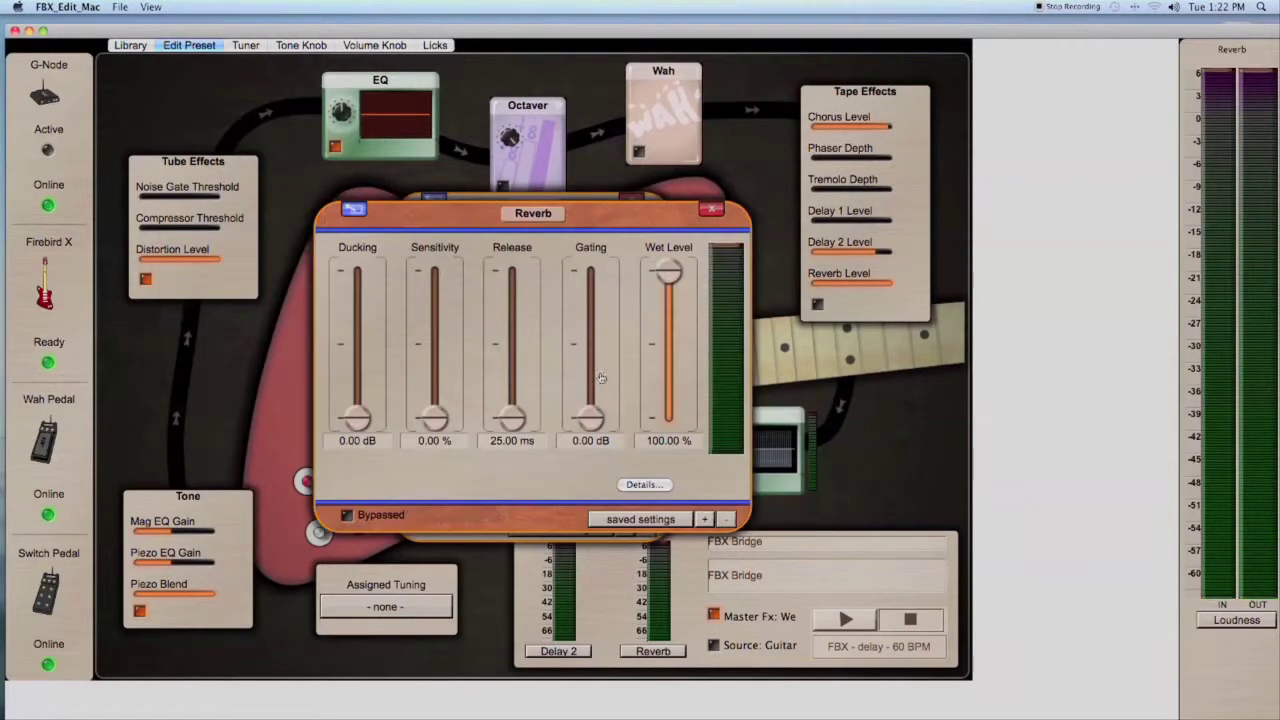
pyautogui.click(643, 484)
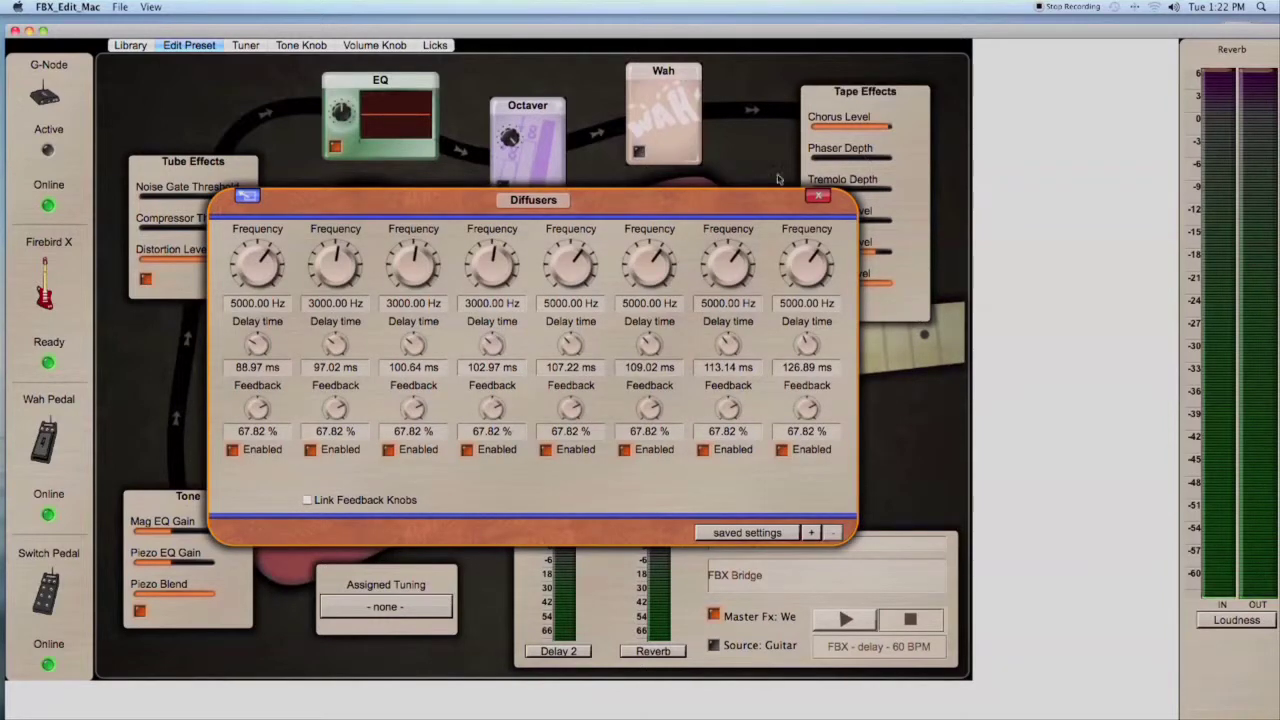
pyautogui.click(818, 195)
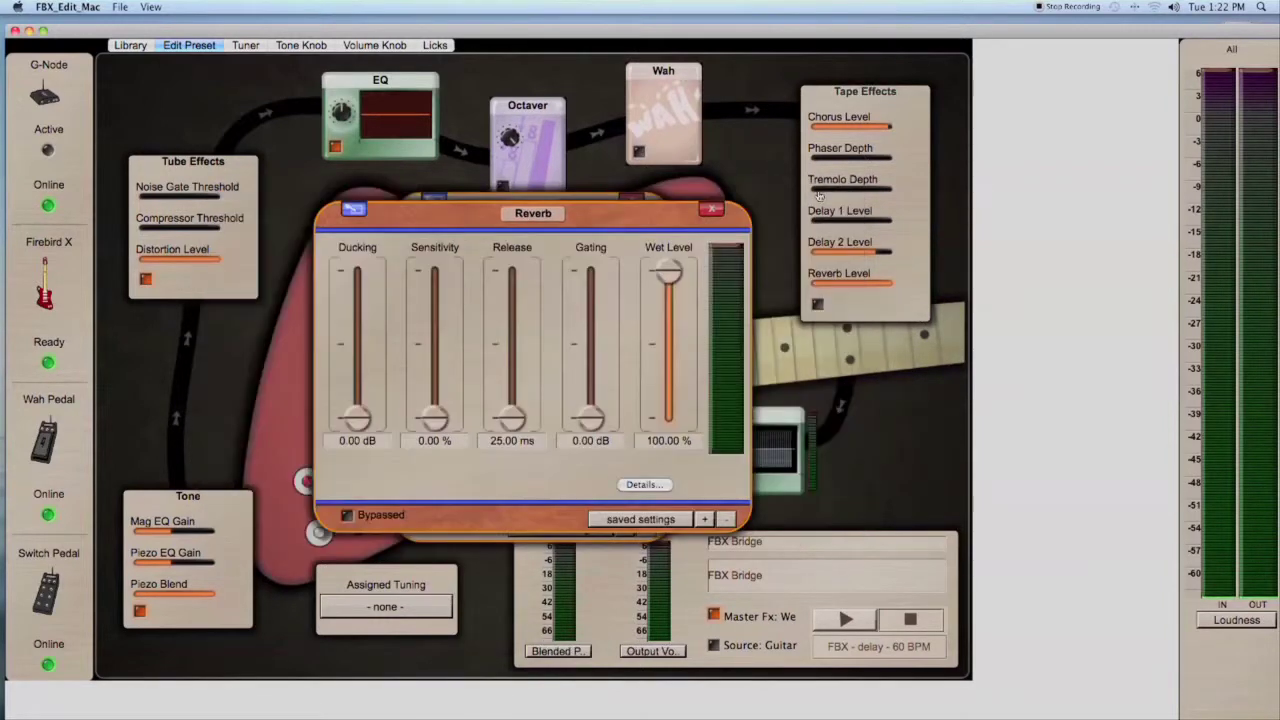
pyautogui.click(712, 209)
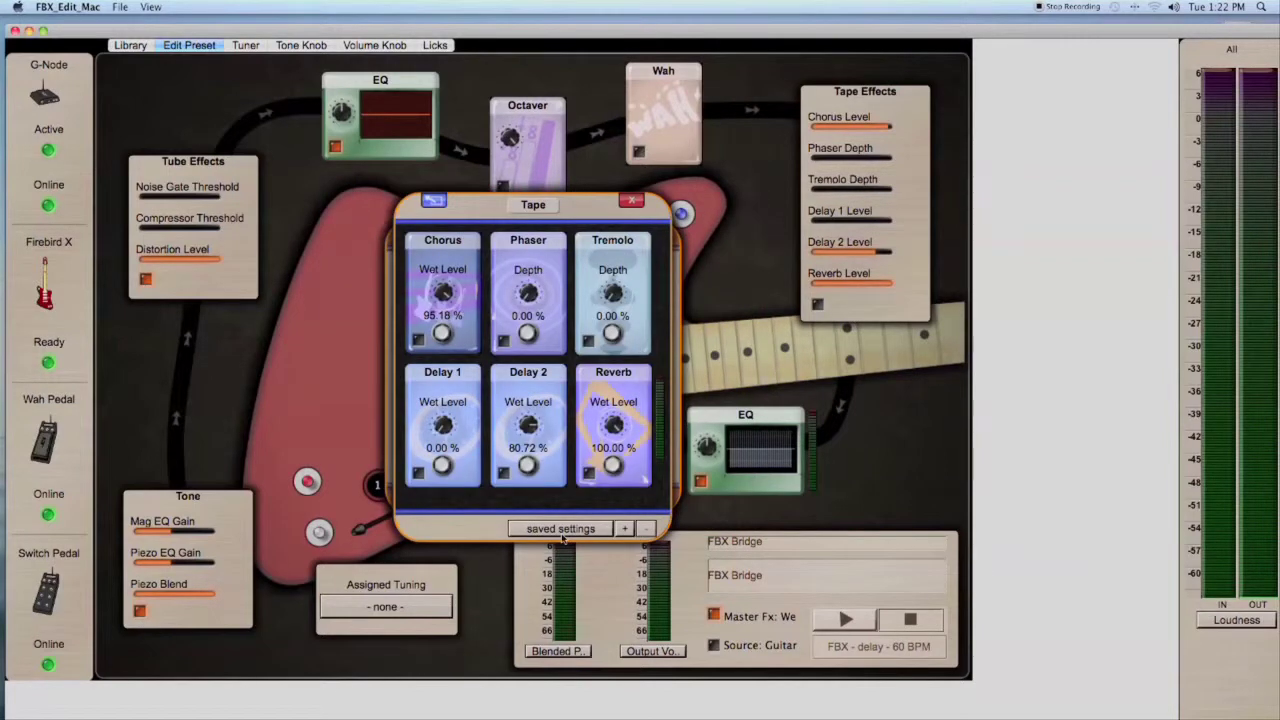
pyautogui.click(561, 534)
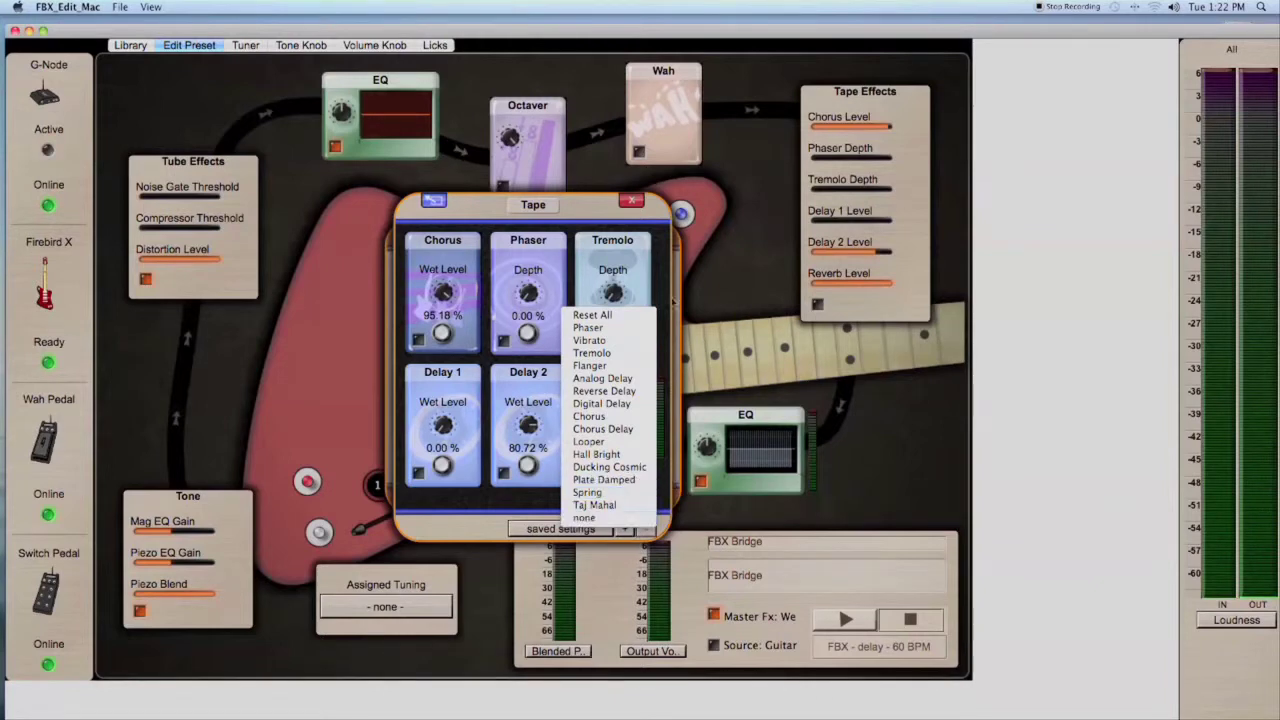
pyautogui.click(635, 203)
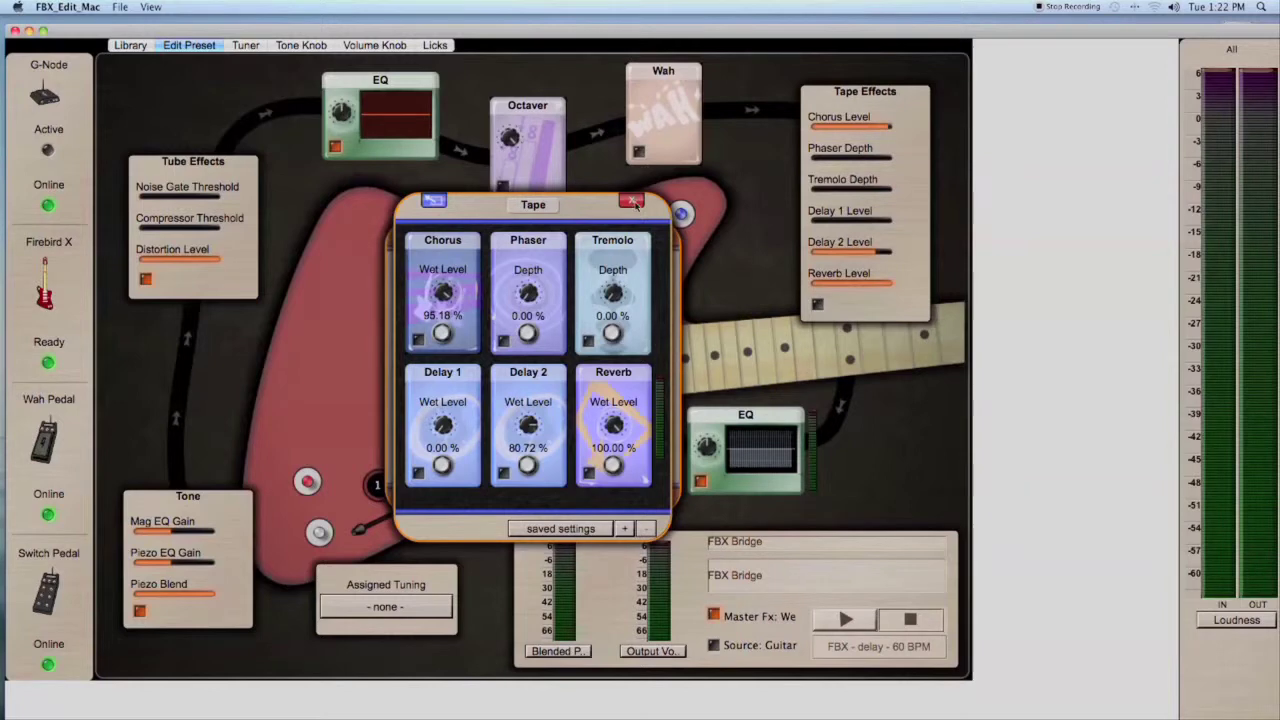
pyautogui.click(633, 202)
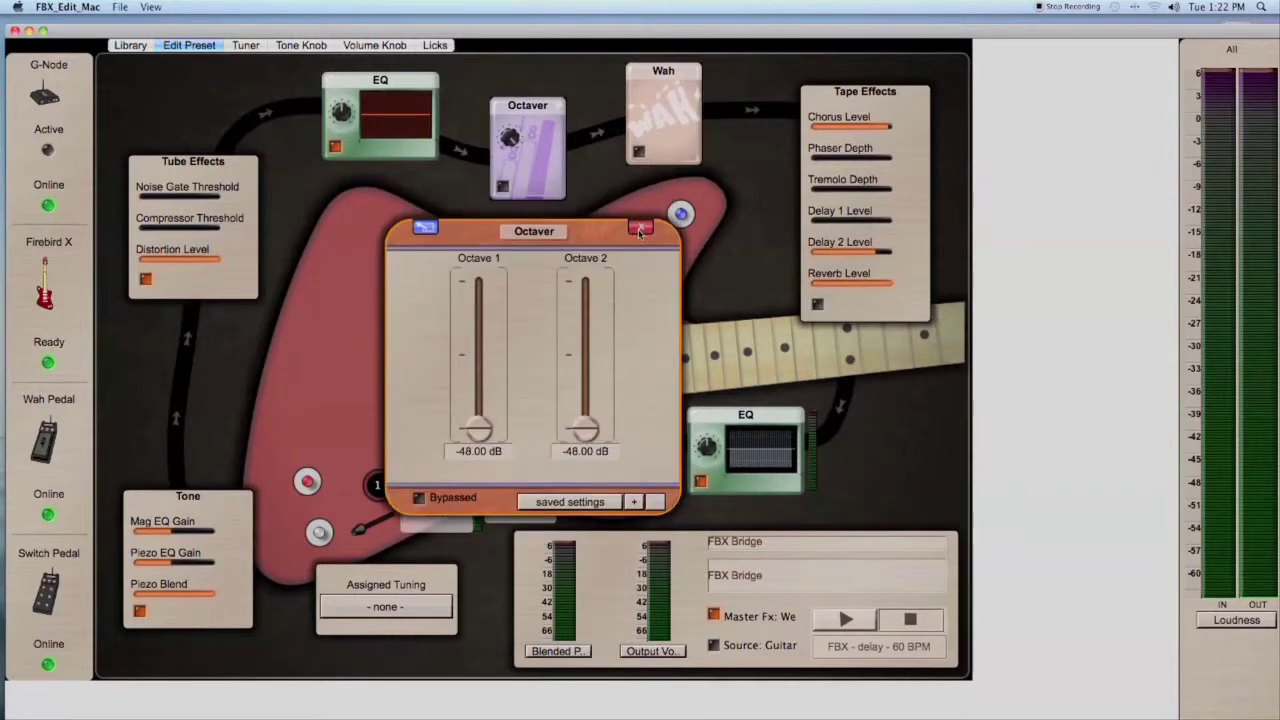
pyautogui.click(640, 229)
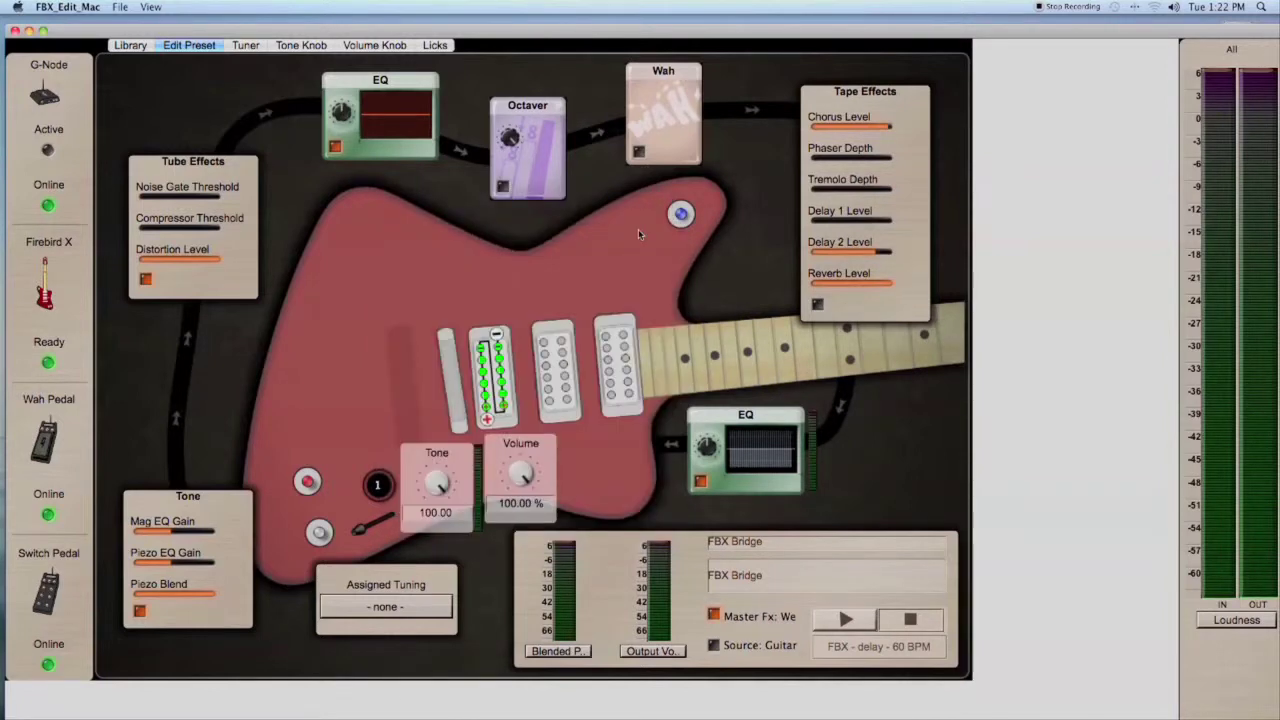
# Nudge the post-reverb EQ's 6.1 kHz band, raise its output to 23.95 dB and lower it again, and close its editor
pyautogui.click(746, 414)
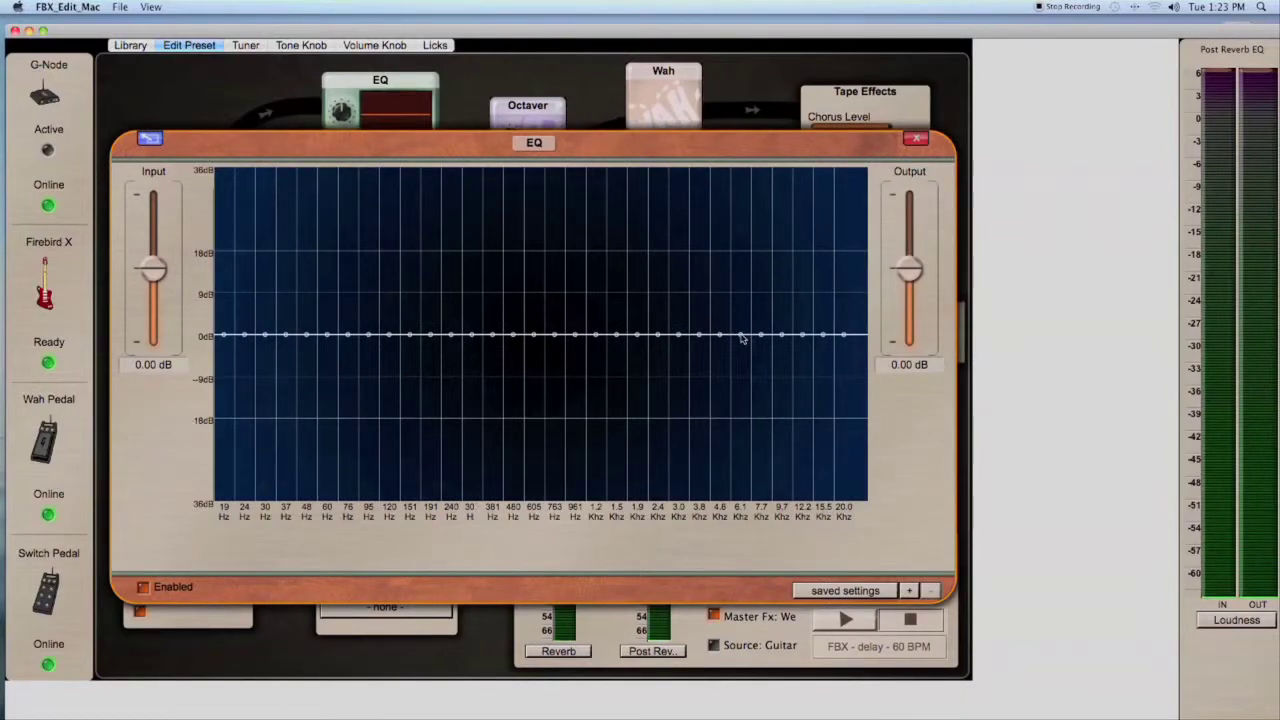
pyautogui.moveTo(742, 338)
pyautogui.mouseDown()
pyautogui.moveTo(743, 440)
pyautogui.moveTo(765, 225)
pyautogui.moveTo(766, 380)
pyautogui.moveTo(760, 336)
pyautogui.mouseUp()
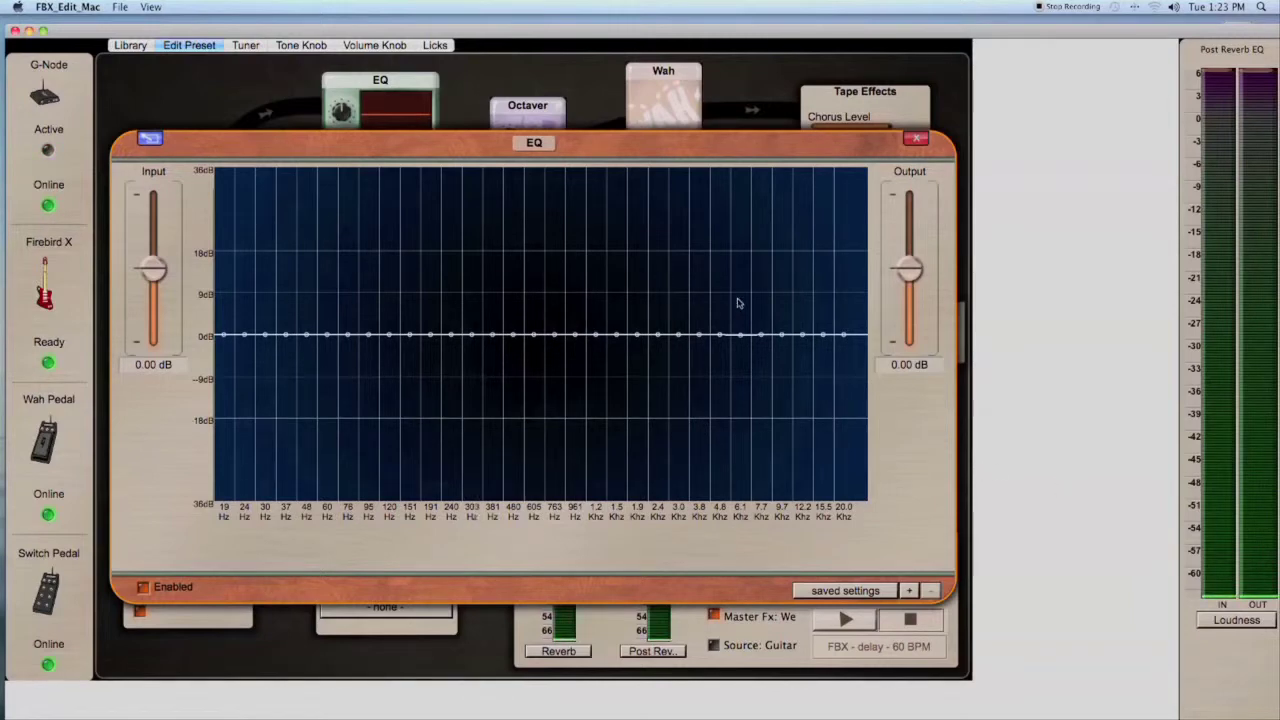
pyautogui.moveTo(909, 270); pyautogui.dragTo(915, 224)
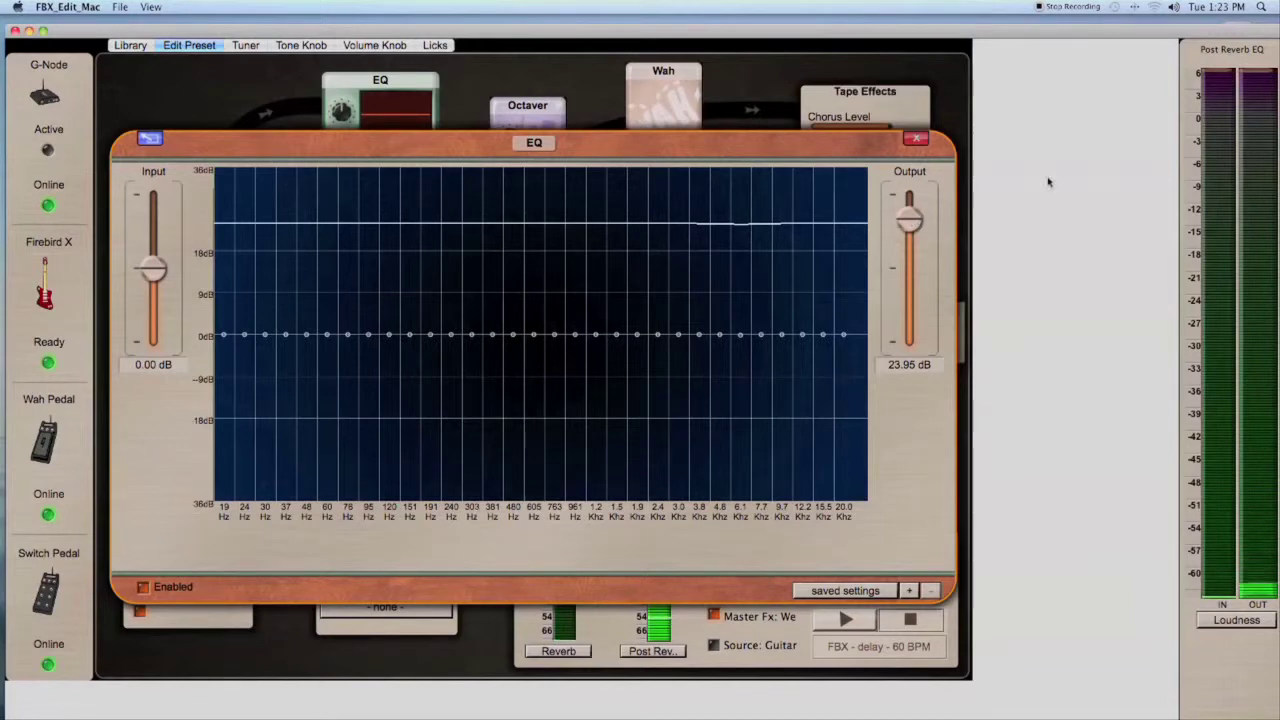
pyautogui.moveTo(910, 222); pyautogui.dragTo(910, 252)
pyautogui.click(916, 138)
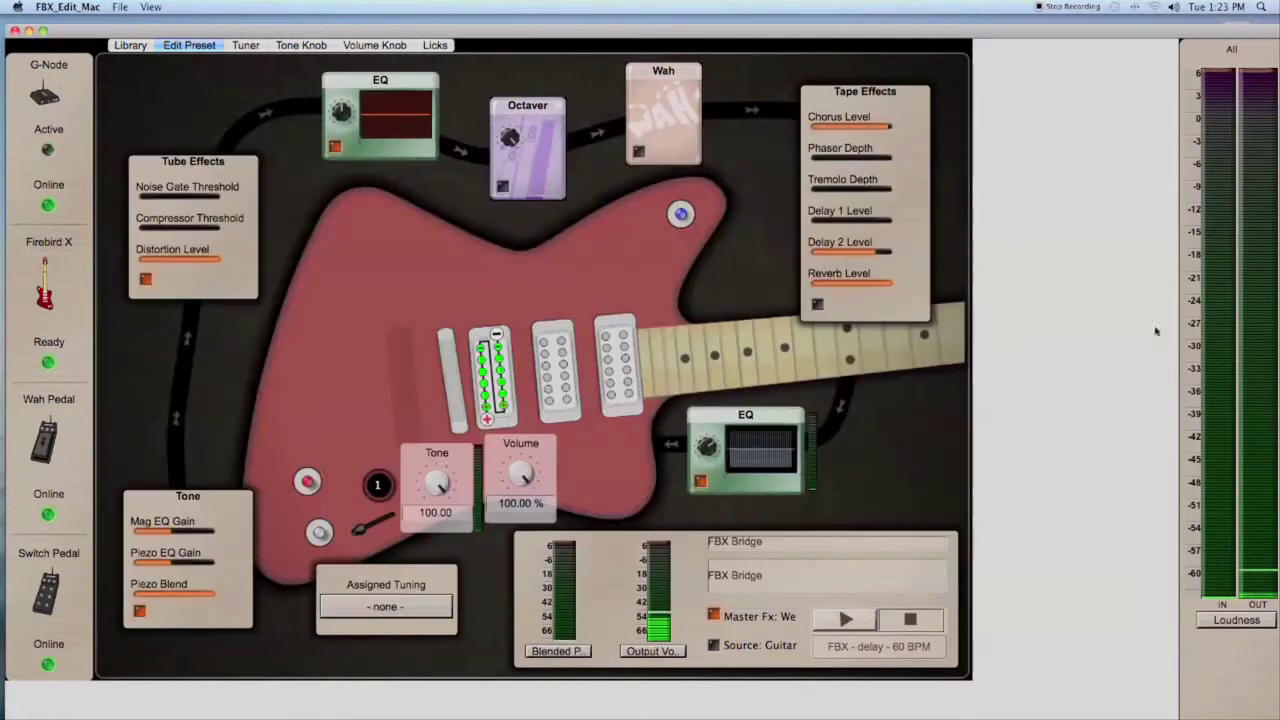
# Cancel the current preset edit without saving and load the 5 Modulation : 3 Phaser preset for editing
pyautogui.click(120, 7)
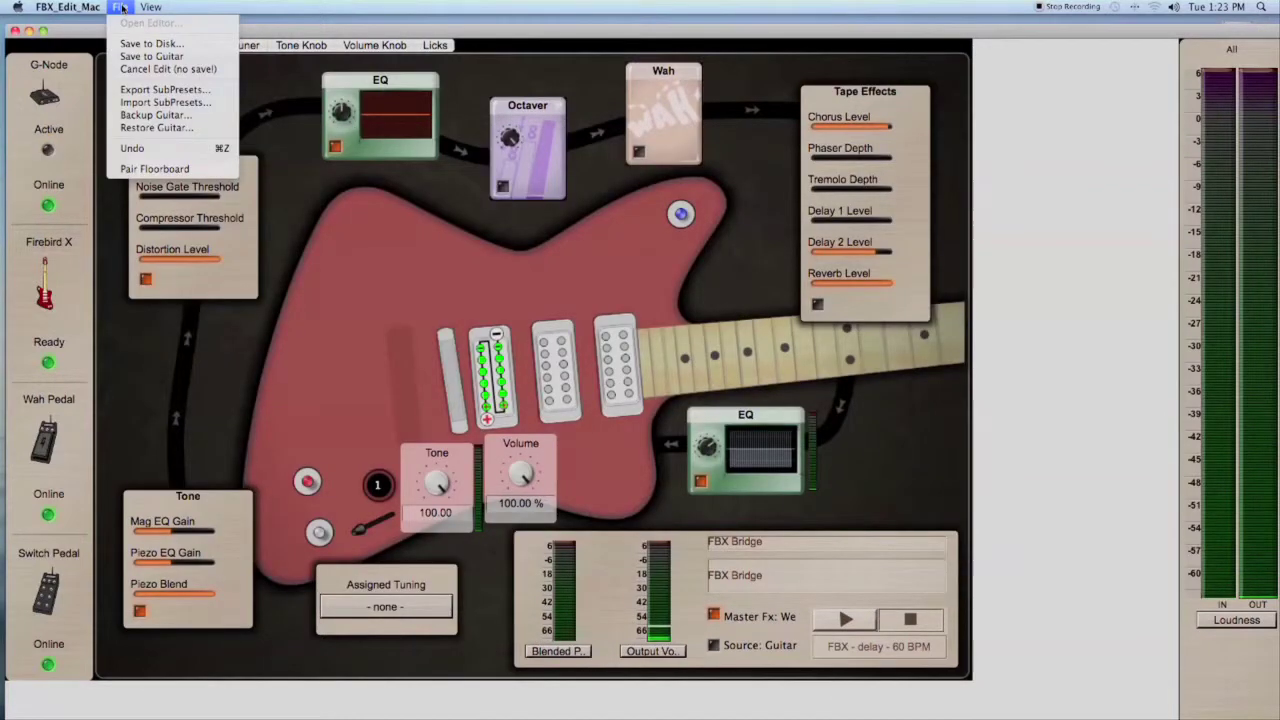
pyautogui.click(145, 70)
pyautogui.click(522, 495)
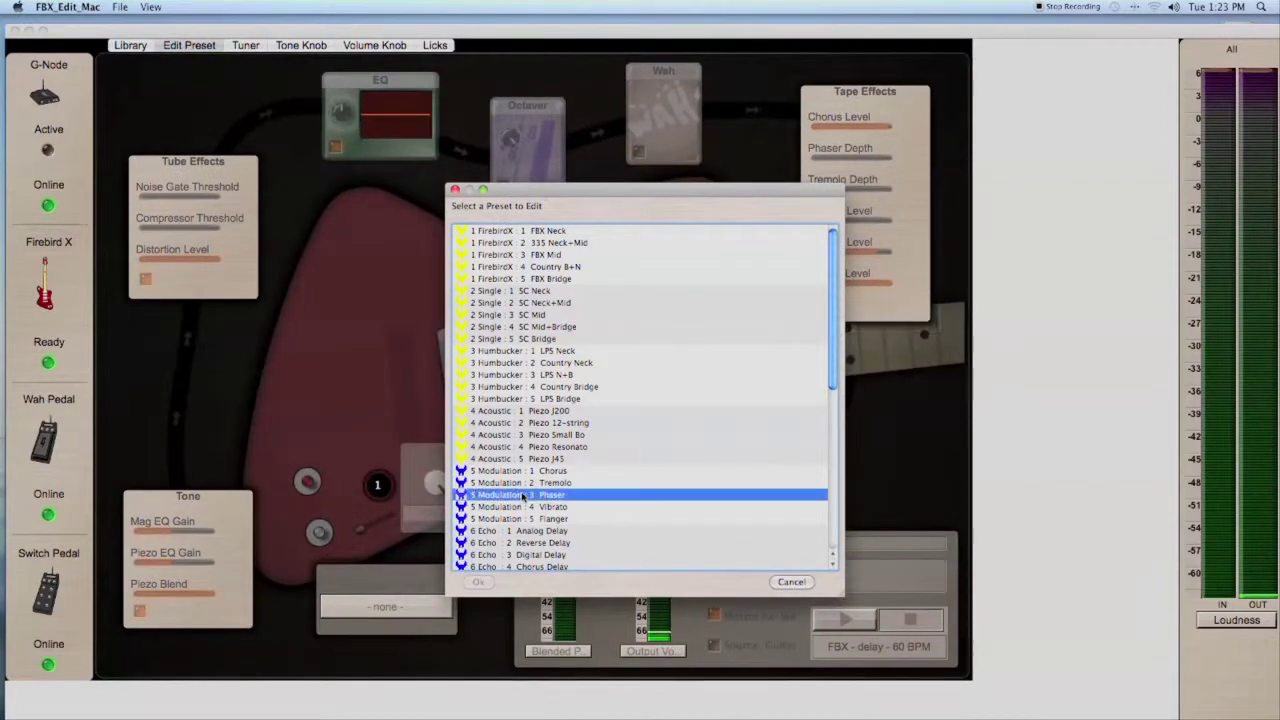
pyautogui.doubleClick(522, 495)
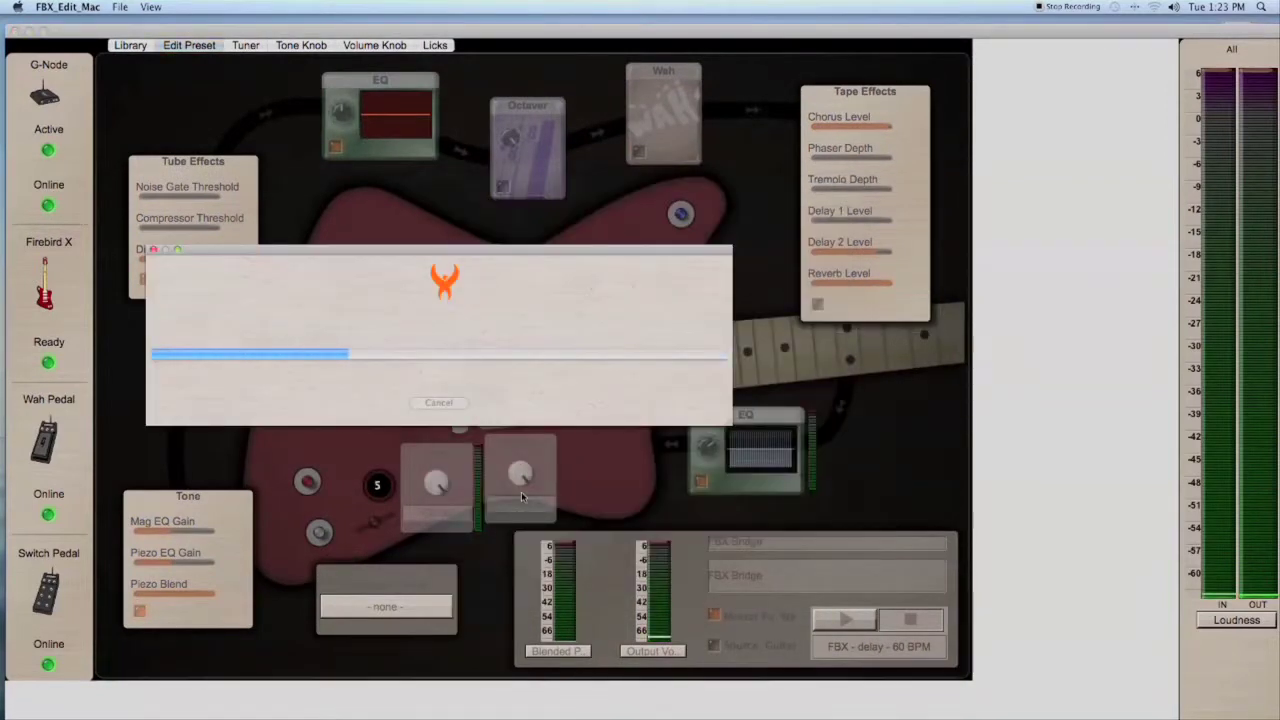